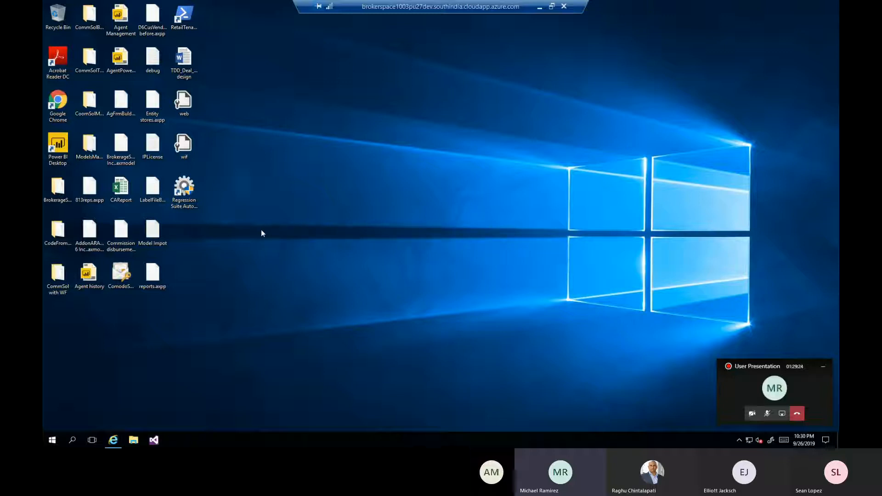
Open the Regression Suite Automation Tool, review its general settings with the Offshore Development project selected, and minimize the tool.
{"action": "double_click", "coordinate": [194, 193]}
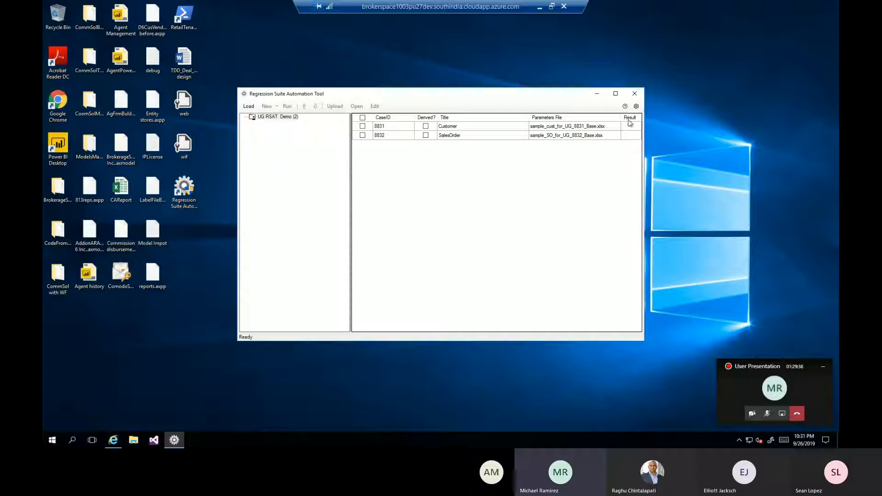
{"action": "left_click", "coordinate": [636, 107]}
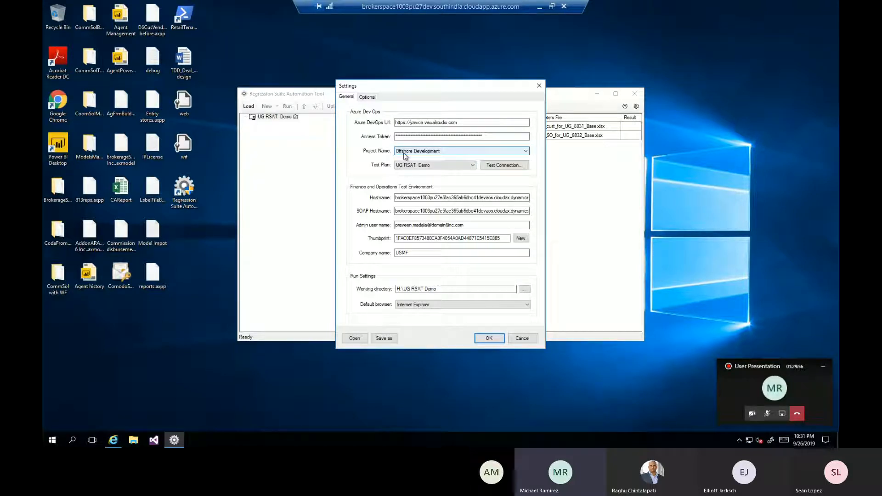
{"action": "left_click", "coordinate": [405, 152]}
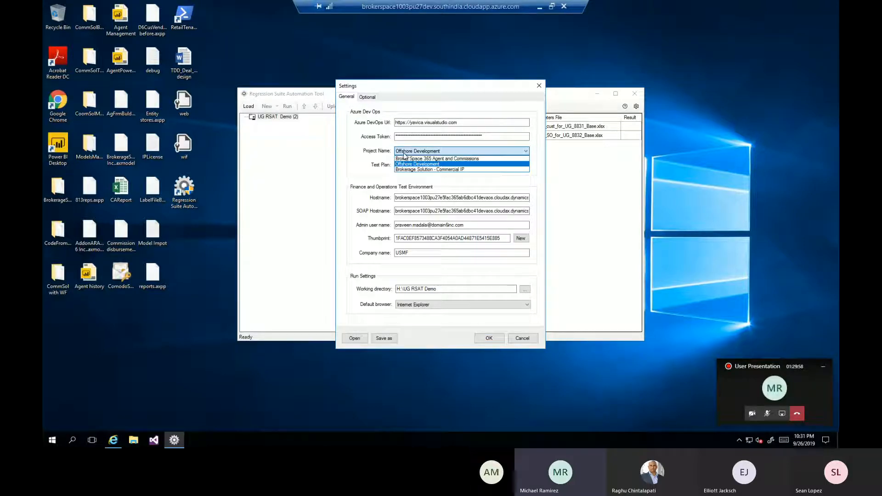
{"action": "left_click", "coordinate": [405, 164]}
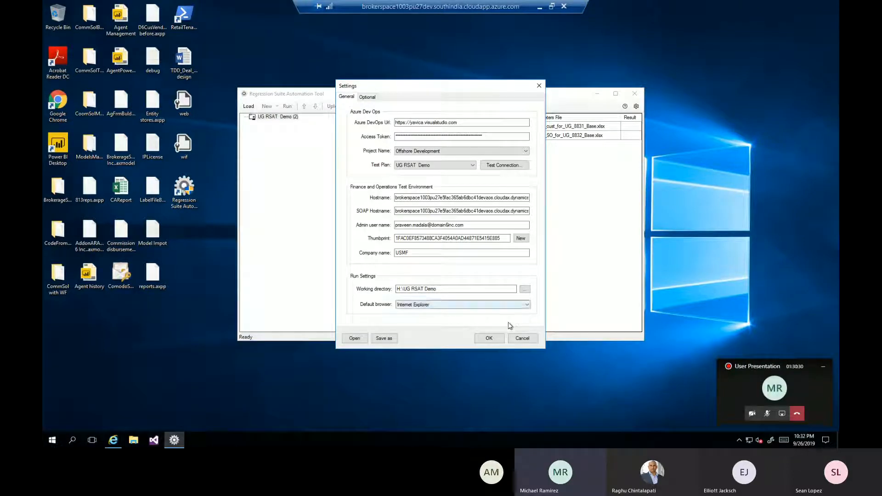
{"action": "left_click", "coordinate": [495, 338]}
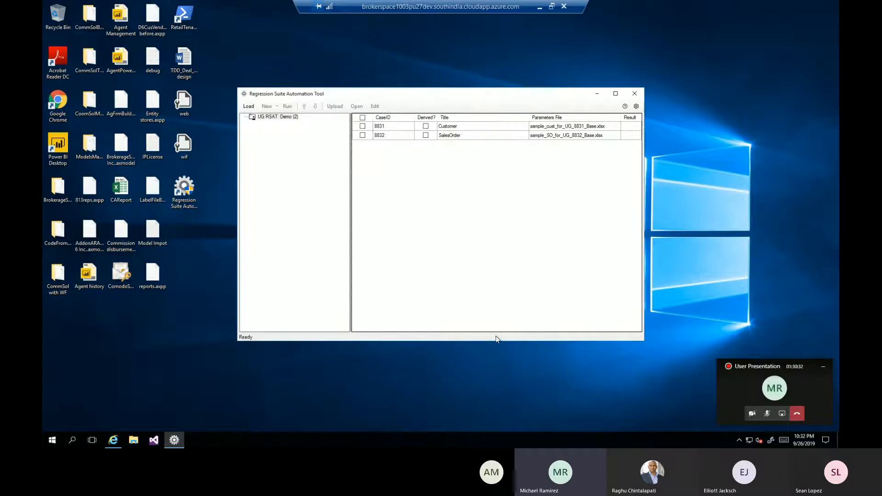
{"action": "left_click", "coordinate": [596, 95]}
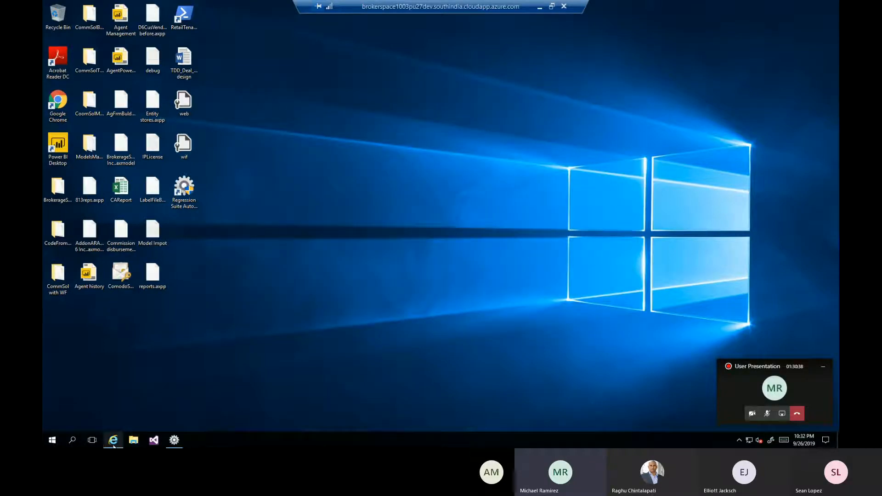
Switch to Internet Explorer with the Azure DevOps test plans and load the Finance and Operations environment in a new tab.
{"action": "left_click", "coordinate": [113, 442]}
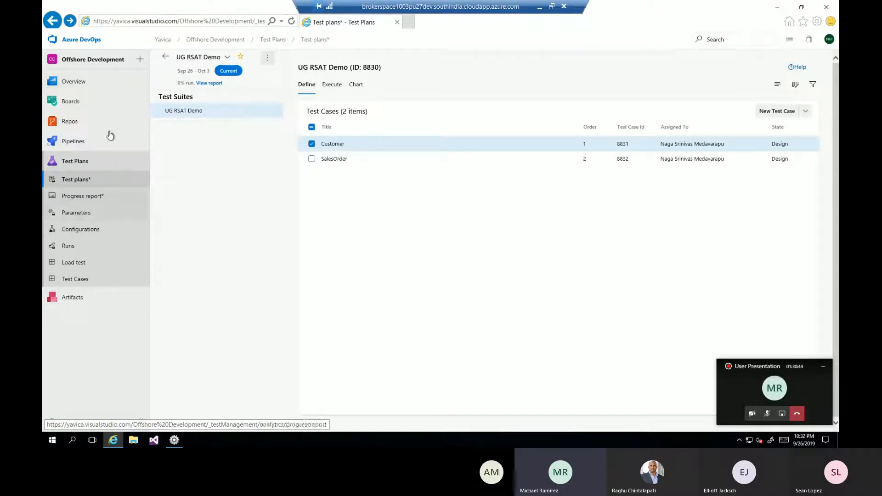
{"action": "left_click", "coordinate": [104, 183]}
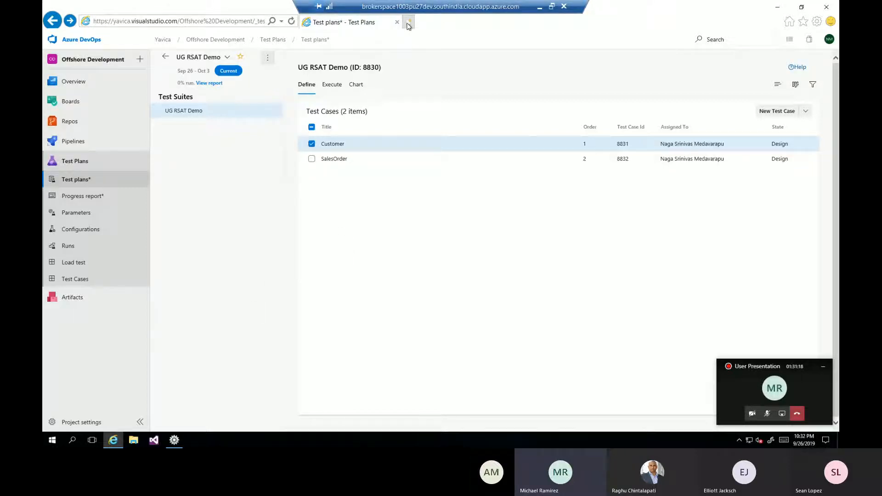
{"action": "left_click", "coordinate": [408, 22]}
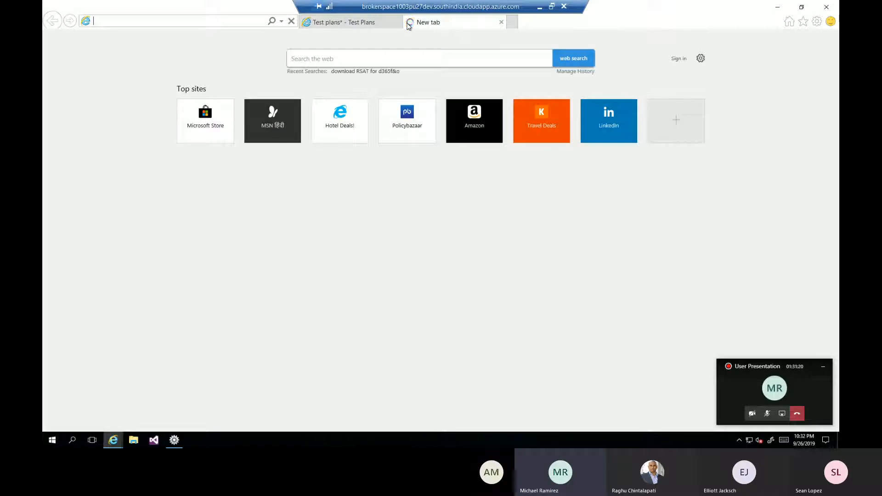
{"action": "key", "text": "ctrl+v"}
{"action": "key", "text": "Return"}
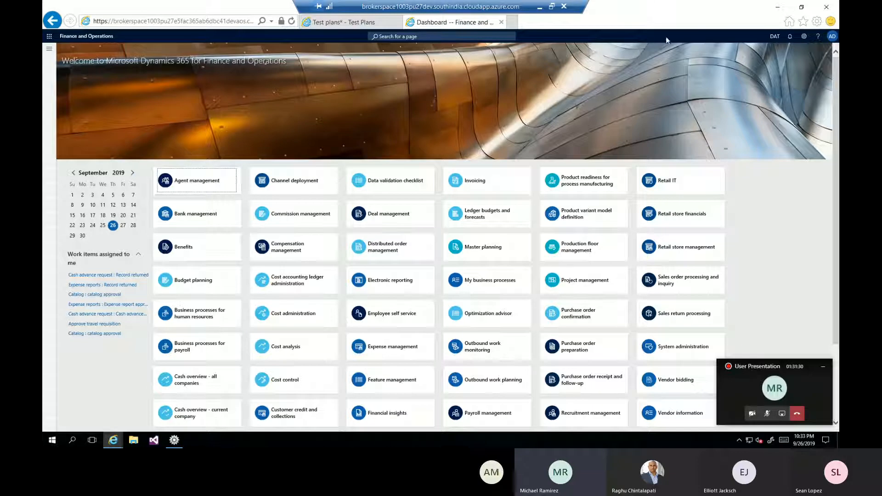
Change the active company to USMF.
{"action": "left_click", "coordinate": [774, 37]}
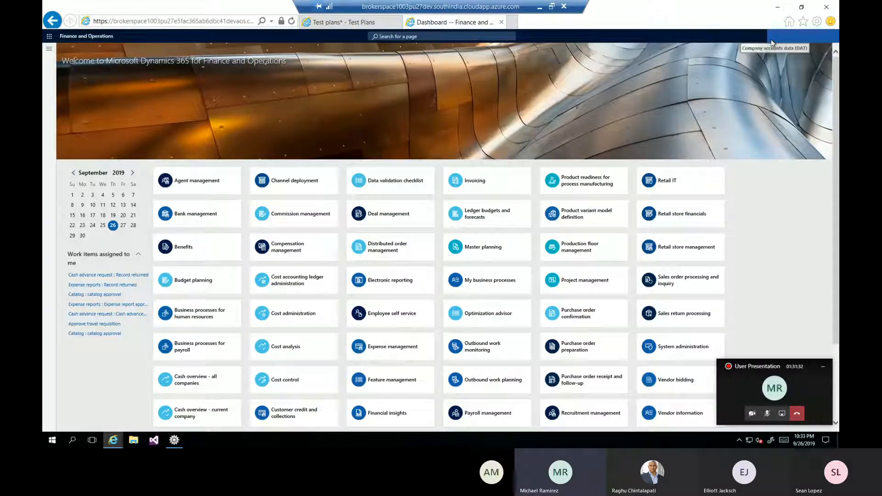
{"action": "type", "text": "usmf"}
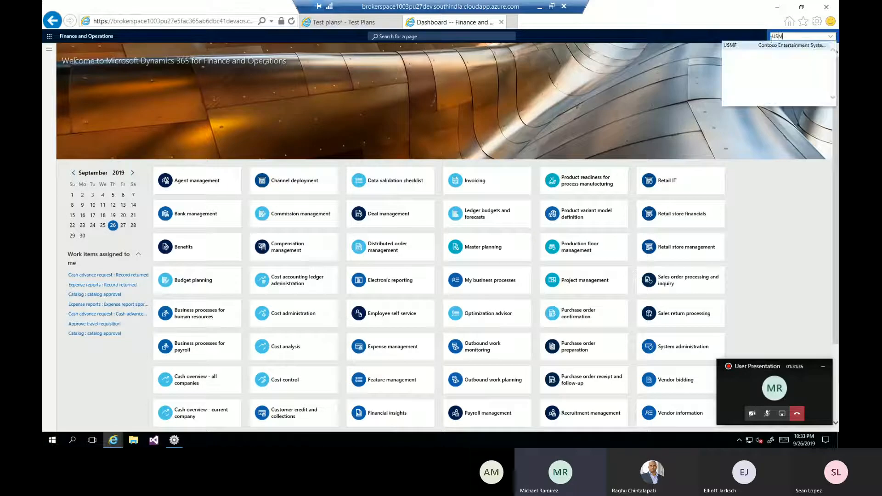
{"action": "key", "text": "Return"}
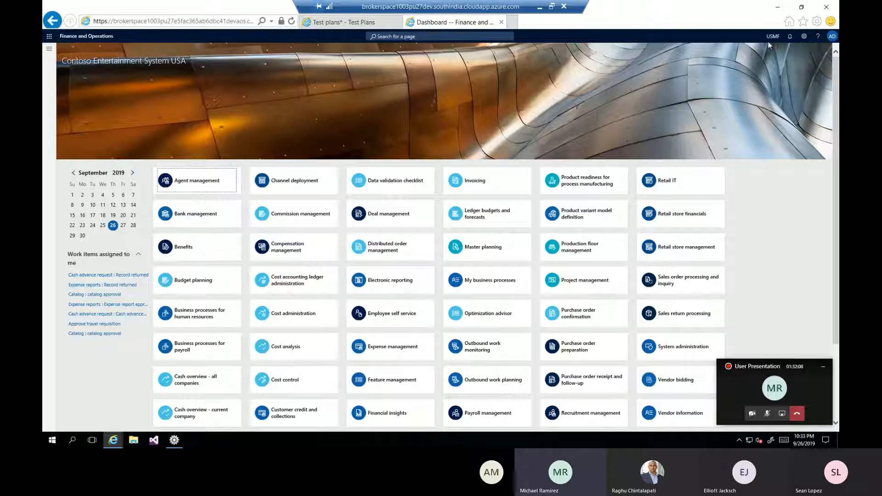
Create a new recording in Task recorder and name it customer UG Demo.
{"action": "left_click", "coordinate": [805, 38]}
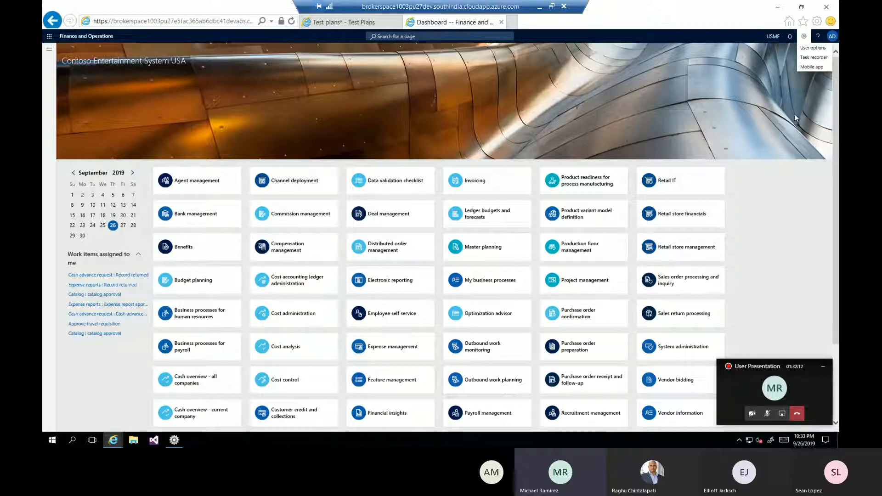
{"action": "left_click", "coordinate": [811, 60]}
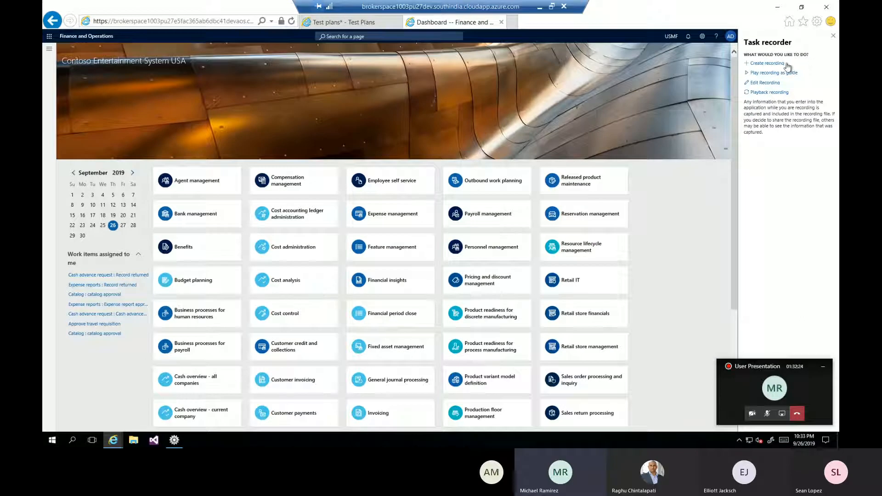
{"action": "left_click", "coordinate": [764, 65]}
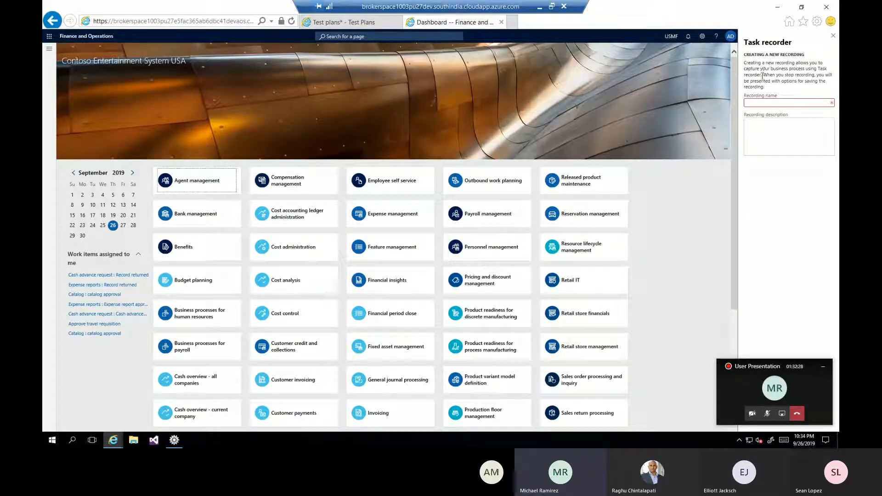
{"action": "left_click", "coordinate": [752, 103]}
{"action": "type", "text": "customer UG "}
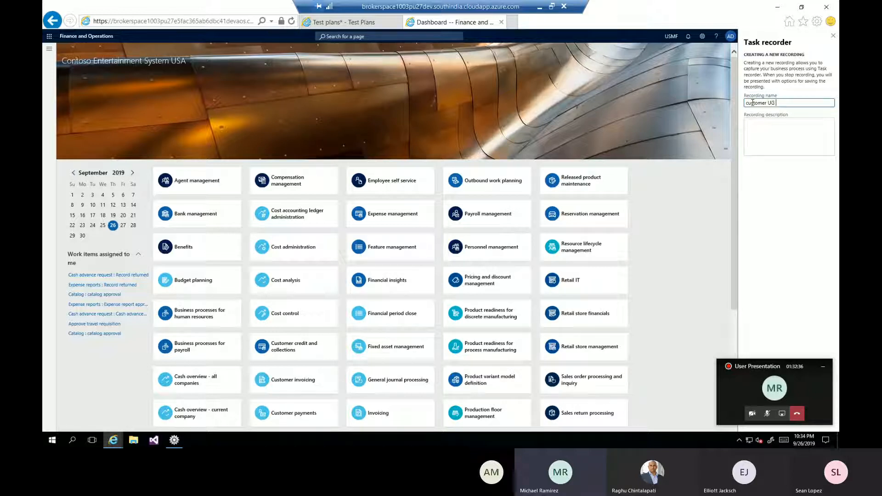
{"action": "type", "text": "Demo"}
Copy the recording name customer UG Demo into the recording description and start the recording.
{"action": "key", "text": "ctrl+a"}
{"action": "key", "text": "ctrl+c"}
{"action": "left_click", "coordinate": [773, 124]}
{"action": "key", "text": "ctrl+v"}
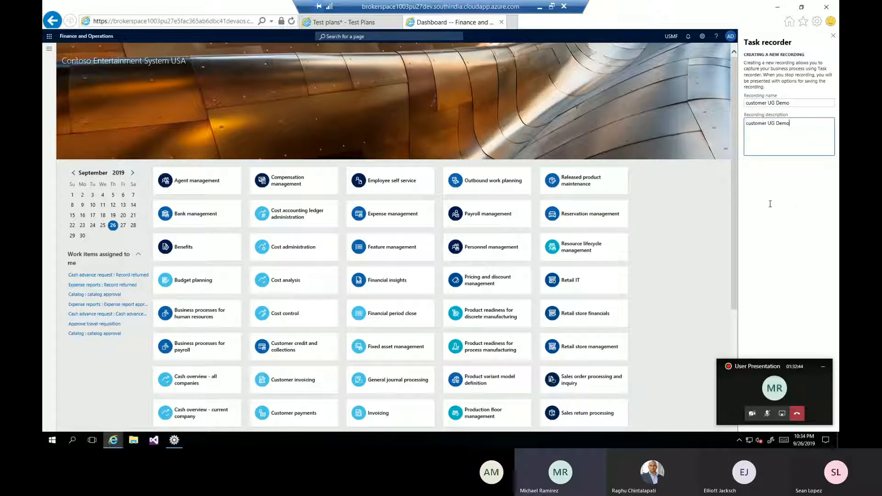
{"action": "left_click", "coordinate": [823, 366]}
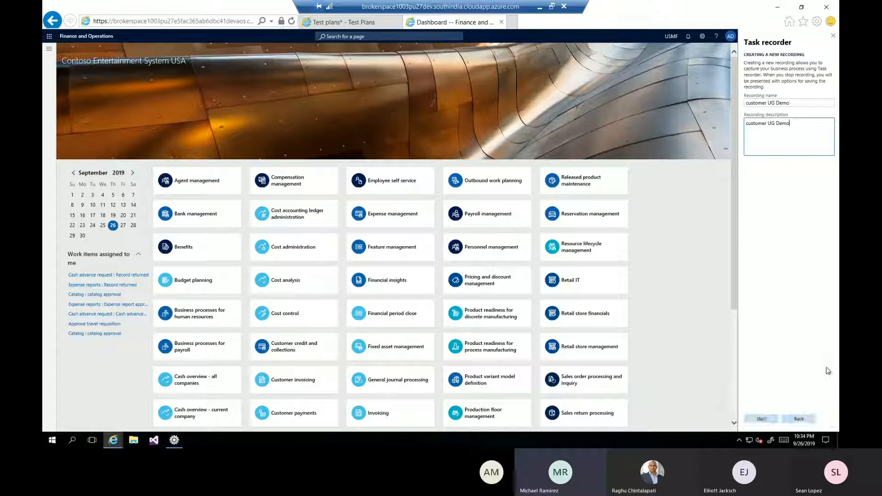
{"action": "left_click", "coordinate": [763, 419]}
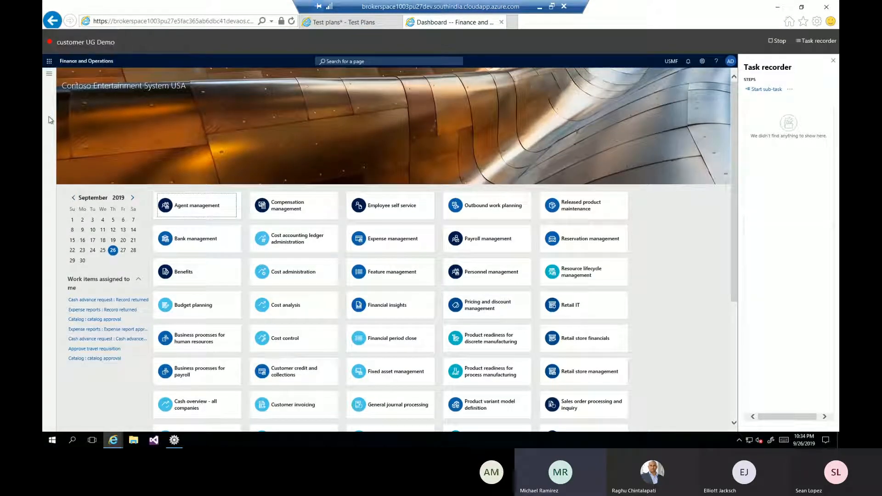
Go to the All customers list in Accounts receivable and start a new customer.
{"action": "left_click", "coordinate": [48, 75]}
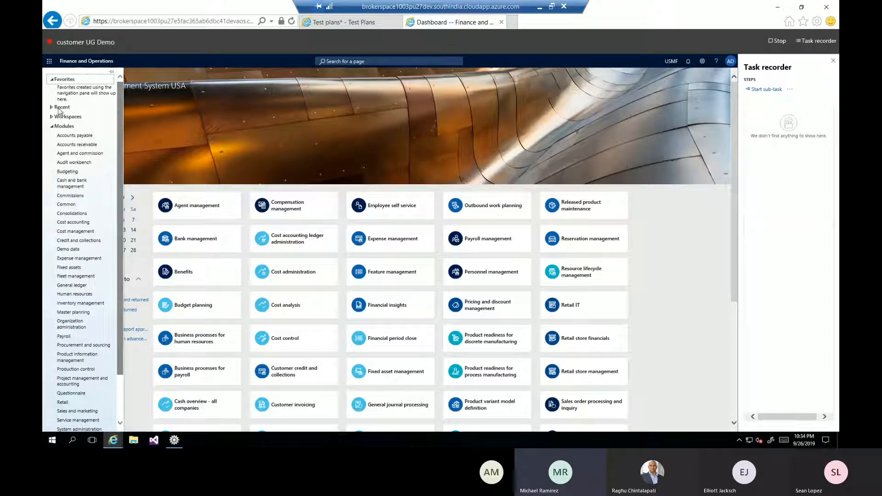
{"action": "left_click", "coordinate": [77, 145]}
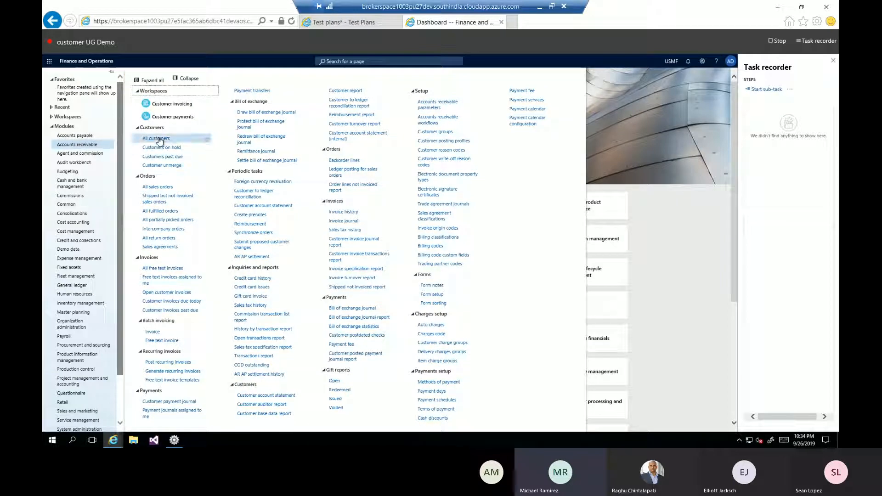
{"action": "left_click", "coordinate": [159, 139]}
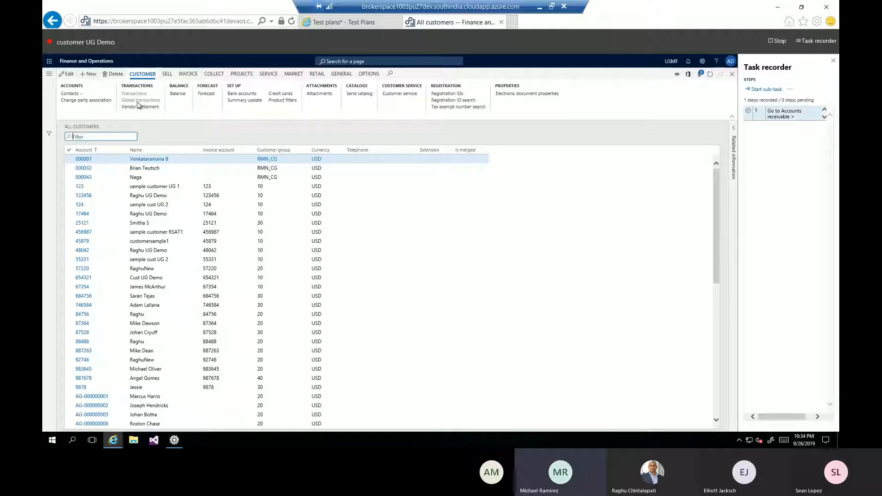
{"action": "left_click", "coordinate": [94, 78]}
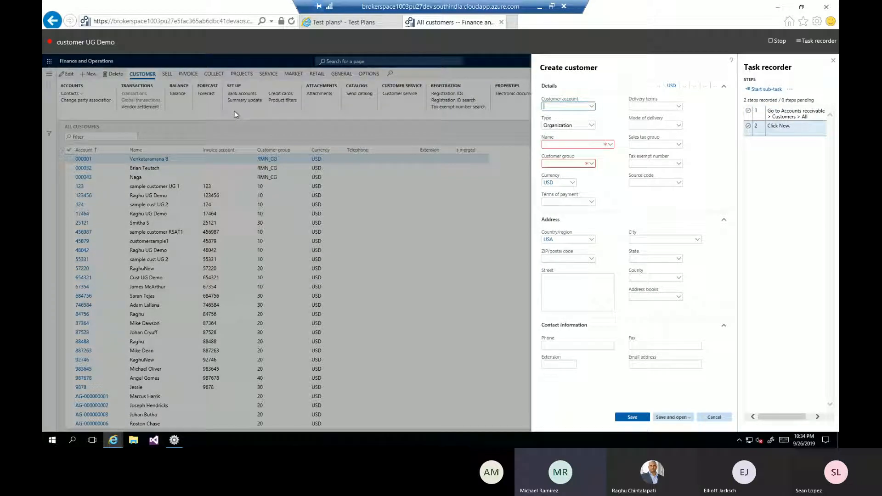
Enter the customer account number and name the new customer UG Demo Customer.
{"action": "type", "text": "963"}
{"action": "key", "text": "Tab"}
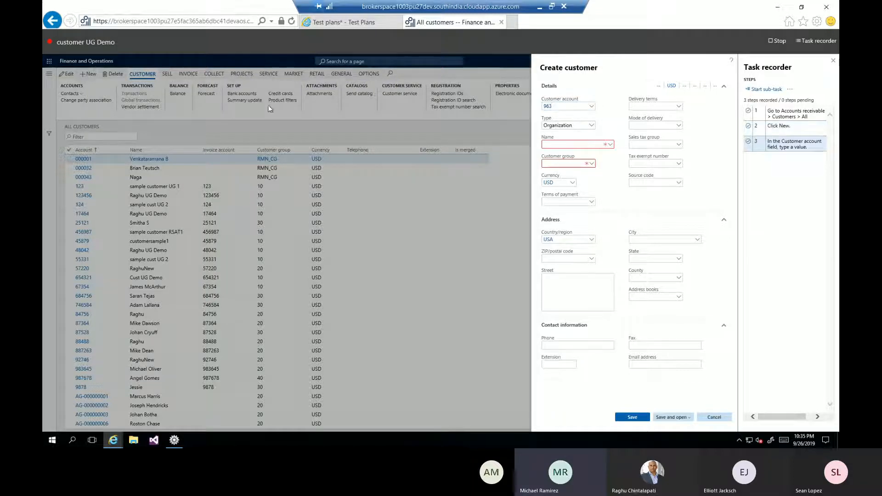
{"action": "left_click", "coordinate": [569, 145]}
{"action": "type", "text": "UG Demo Customer"}
Record a Task recorder copy step for the value in the Customer account field.
{"action": "left_click", "coordinate": [548, 107]}
{"action": "right_click", "coordinate": [549, 107]}
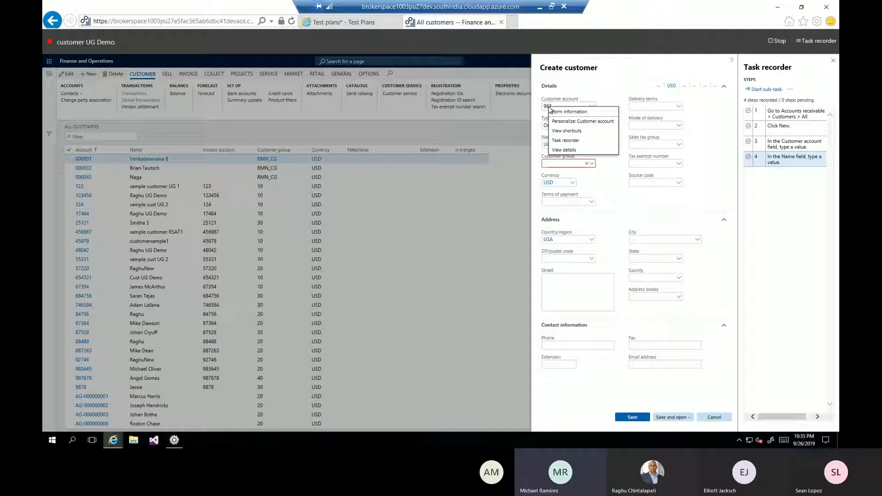
{"action": "mouse_move", "coordinate": [557, 140]}
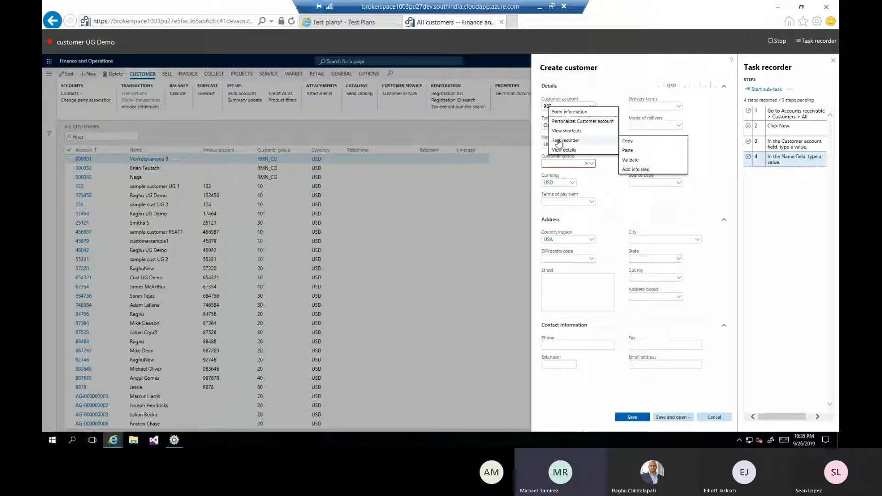
{"action": "left_click", "coordinate": [637, 142]}
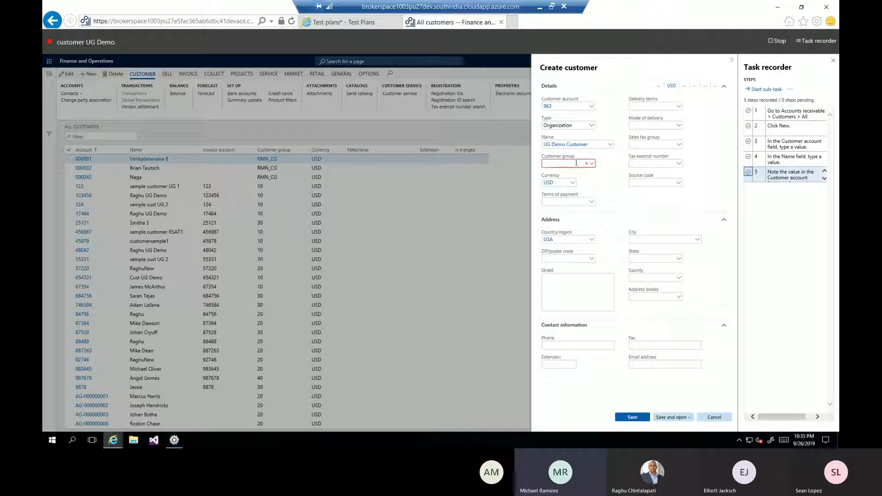
Assign the customer to group 10, Wholesales customers, and save the new customer.
{"action": "left_click", "coordinate": [592, 165]}
{"action": "left_click", "coordinate": [592, 165]}
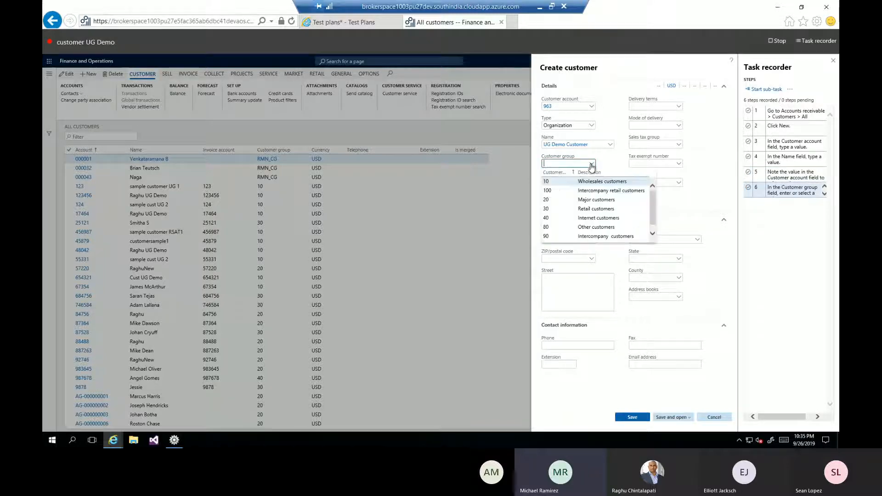
{"action": "left_click", "coordinate": [564, 181]}
{"action": "left_click", "coordinate": [564, 181]}
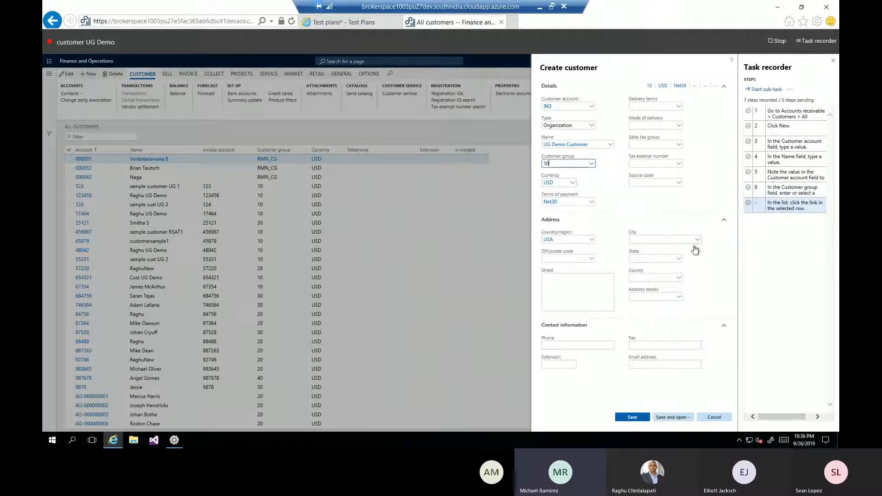
{"action": "left_click", "coordinate": [640, 419]}
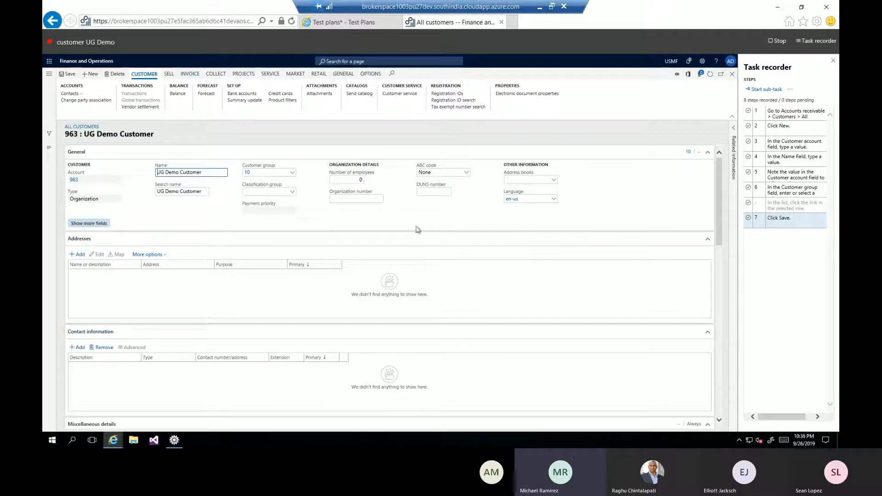
Set the Invoice account under Invoice and delivery to the customer's own account number and save the customer.
{"action": "scroll", "coordinate": [441, 289], "scroll_direction": "down", "scroll_amount": 3}
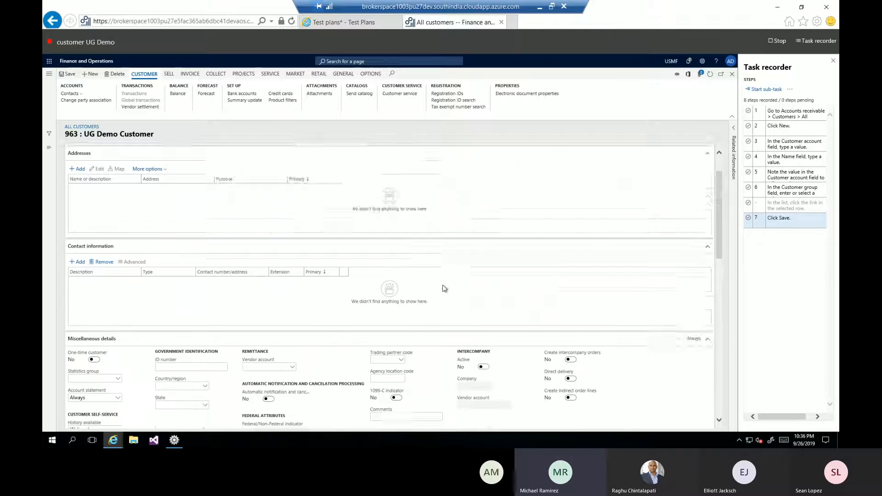
{"action": "scroll", "coordinate": [444, 287], "scroll_direction": "down", "scroll_amount": 2}
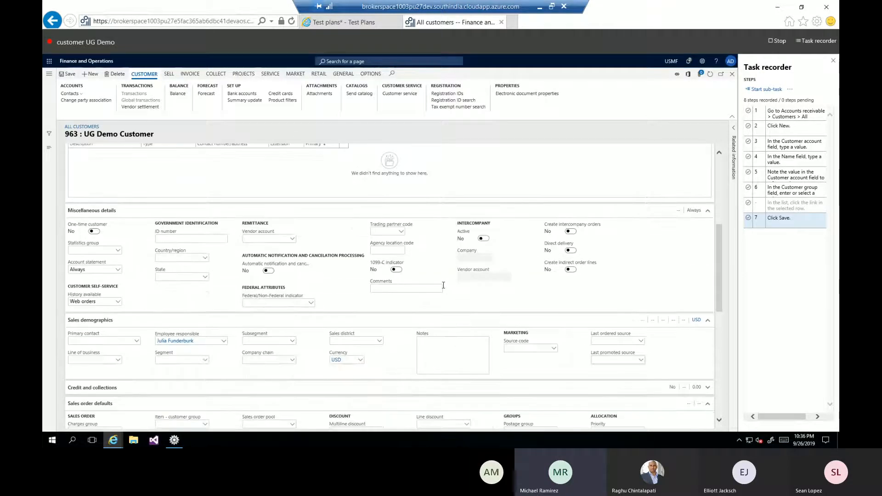
{"action": "scroll", "coordinate": [444, 285], "scroll_direction": "down", "scroll_amount": 2}
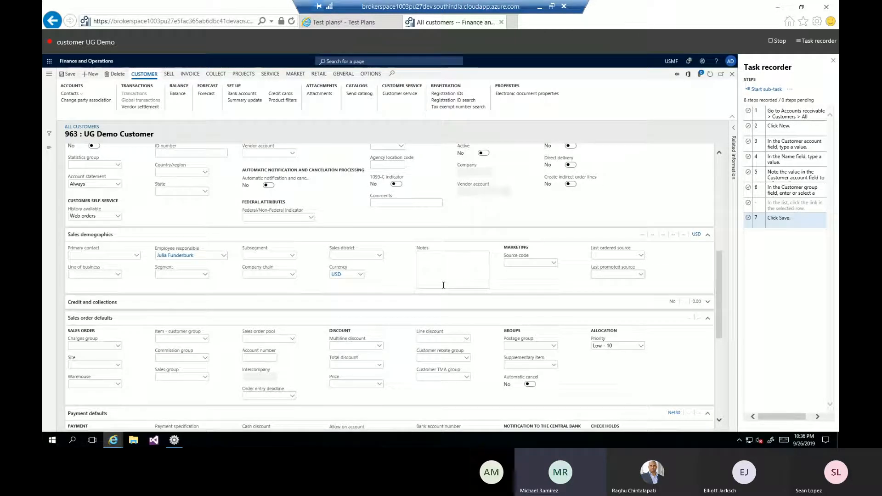
{"action": "scroll", "coordinate": [443, 286], "scroll_direction": "up", "scroll_amount": 4}
{"action": "scroll", "coordinate": [444, 287], "scroll_direction": "down", "scroll_amount": 7}
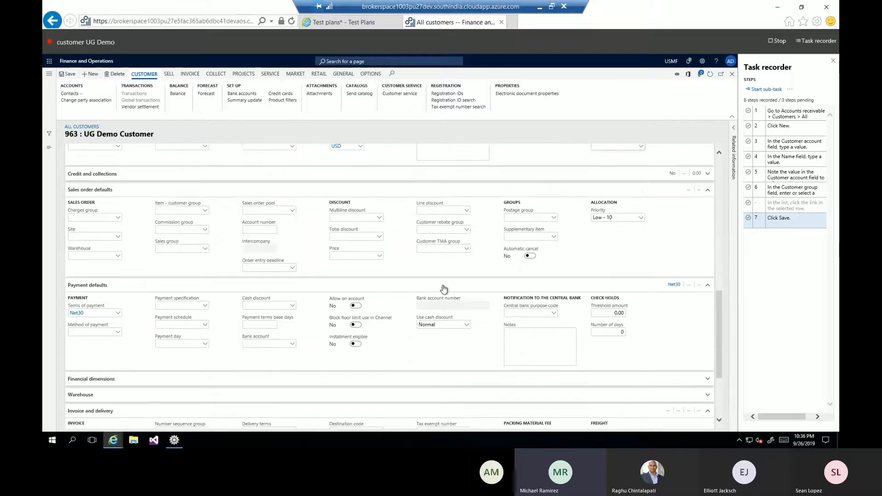
{"action": "scroll", "coordinate": [444, 286], "scroll_direction": "down", "scroll_amount": 1}
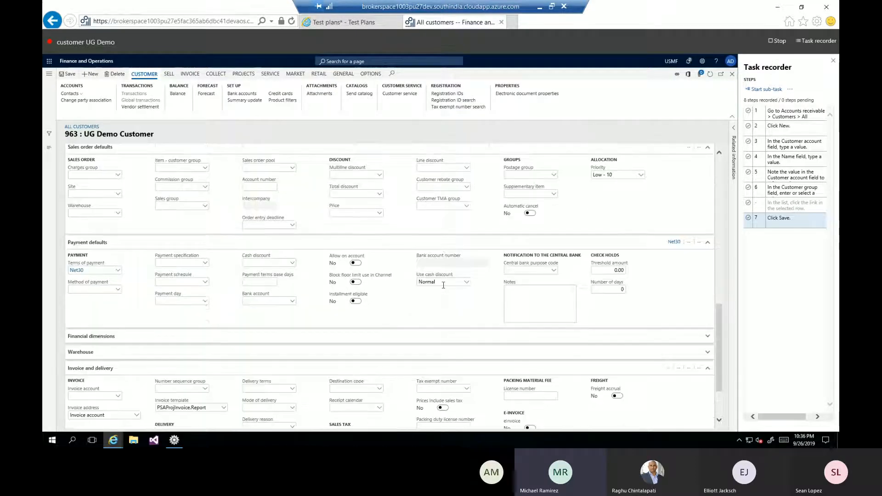
{"action": "scroll", "coordinate": [444, 285], "scroll_direction": "down", "scroll_amount": 2}
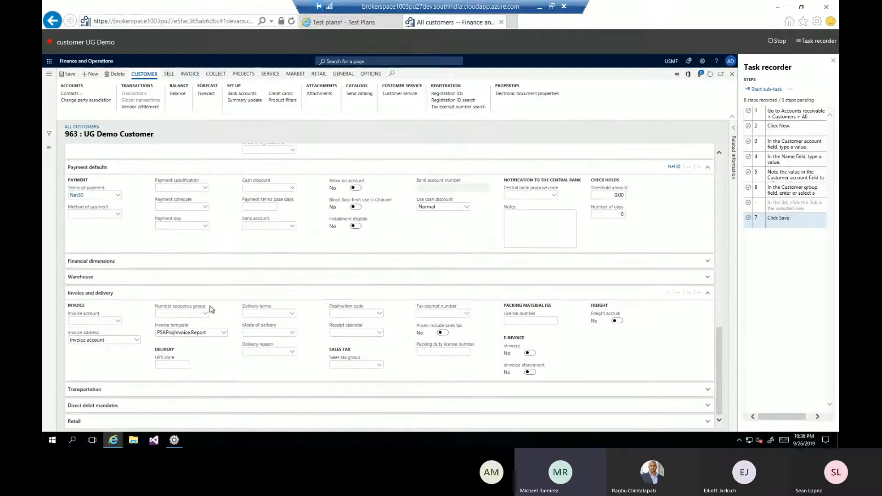
{"action": "left_click", "coordinate": [81, 321]}
{"action": "type", "text": "963"}
{"action": "left_click", "coordinate": [66, 74]}
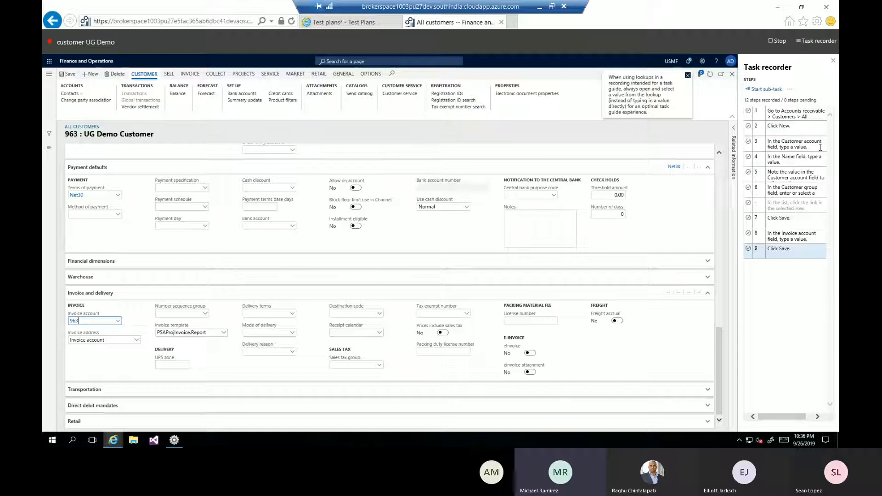
Stop the task recording and save it as the developer recording customer UG Demo.xml in the UG RSAT Demo folder.
{"action": "left_click", "coordinate": [734, 77]}
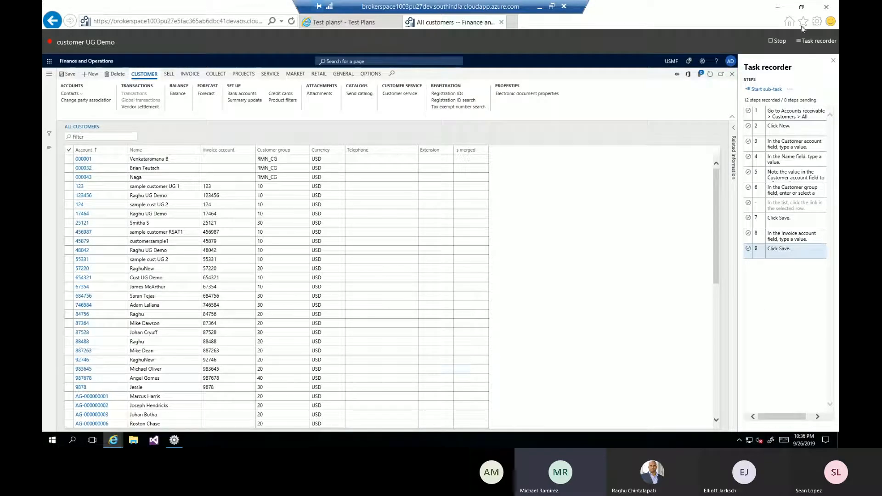
{"action": "left_click", "coordinate": [780, 41]}
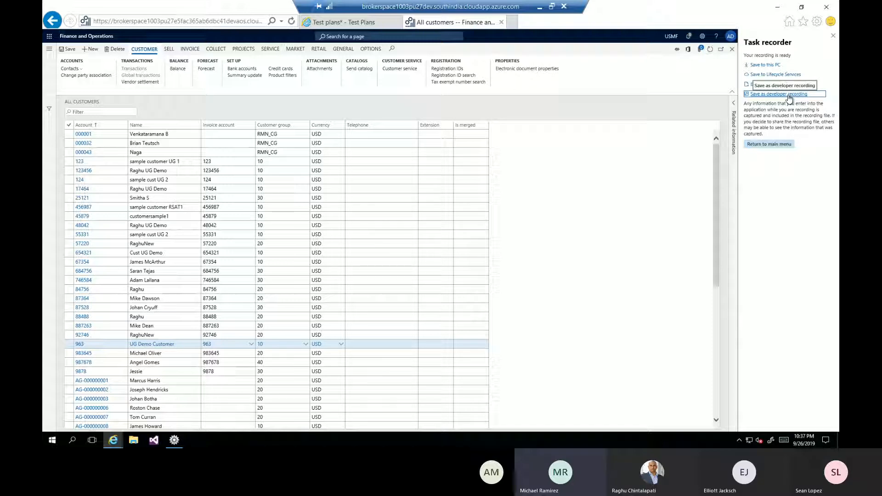
{"action": "left_click", "coordinate": [772, 144]}
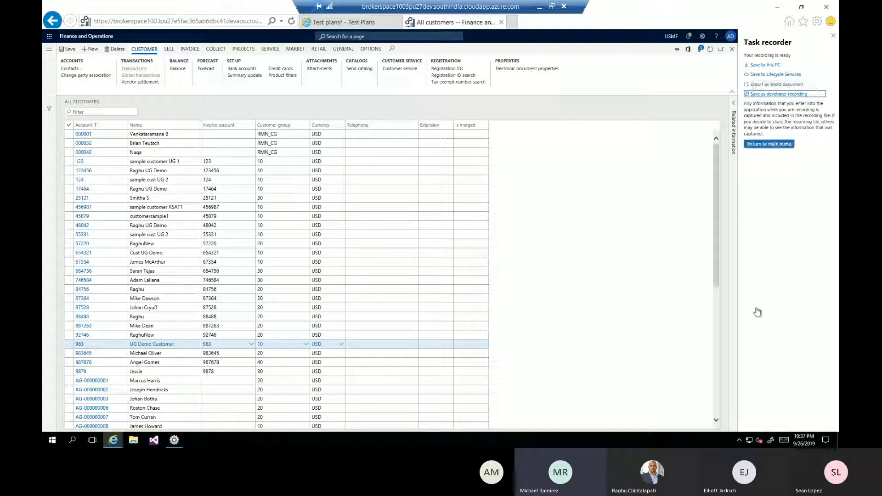
{"action": "left_click", "coordinate": [759, 95]}
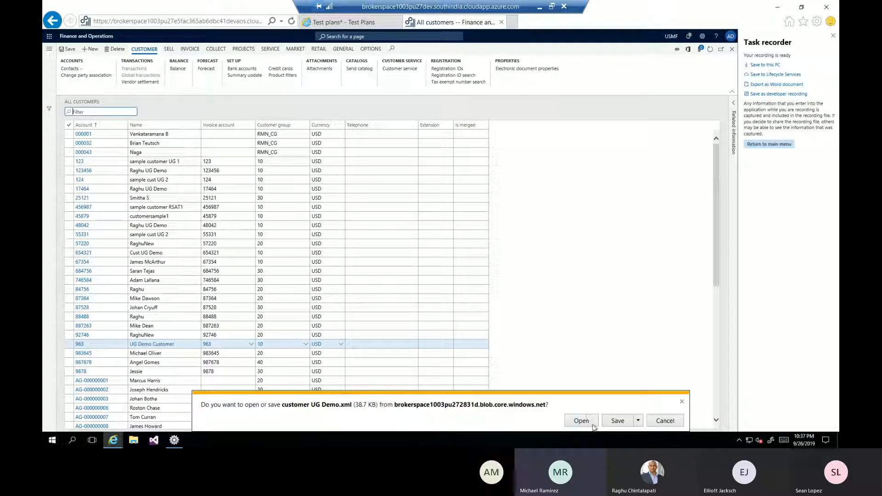
{"action": "left_click", "coordinate": [639, 422]}
{"action": "left_click", "coordinate": [670, 411]}
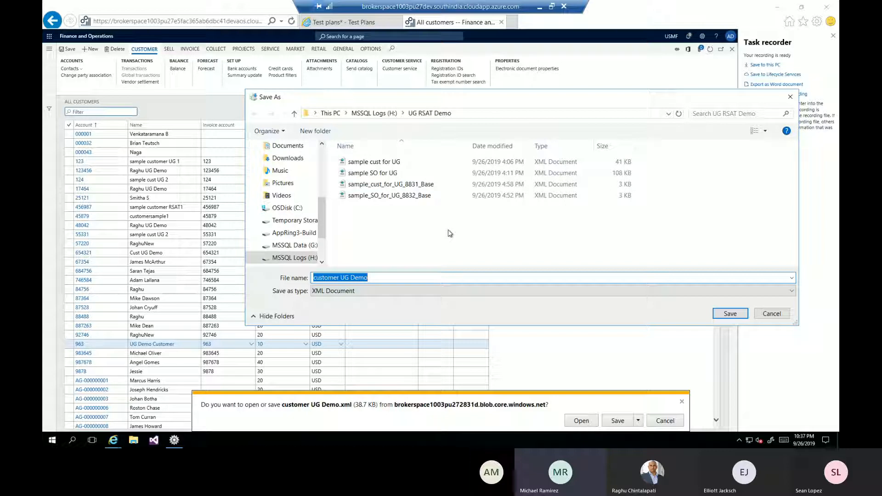
{"action": "left_click", "coordinate": [725, 315]}
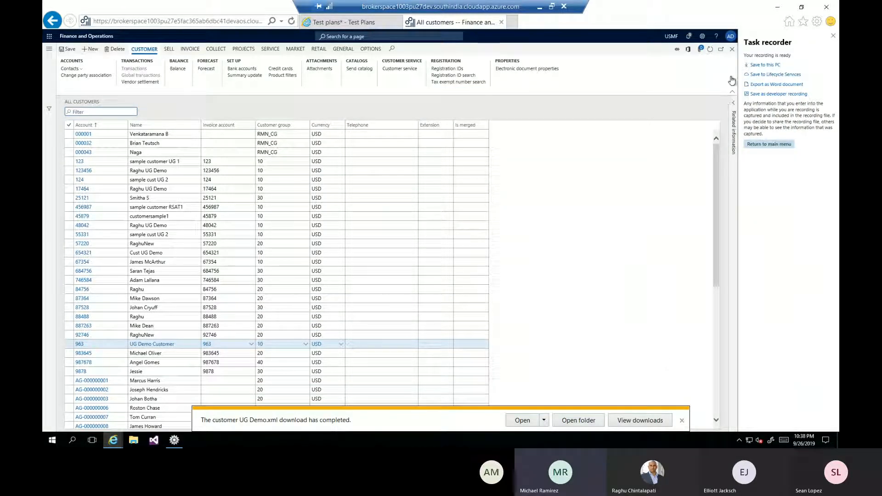
Switch to Azure DevOps and show the defined test cases of the UG RSAT Demo test plan.
{"action": "left_click", "coordinate": [776, 8]}
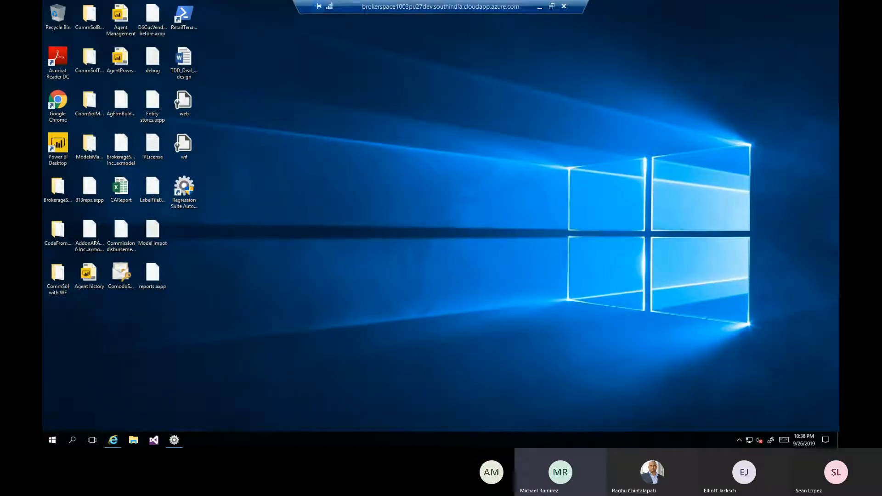
{"action": "mouse_move", "coordinate": [120, 443]}
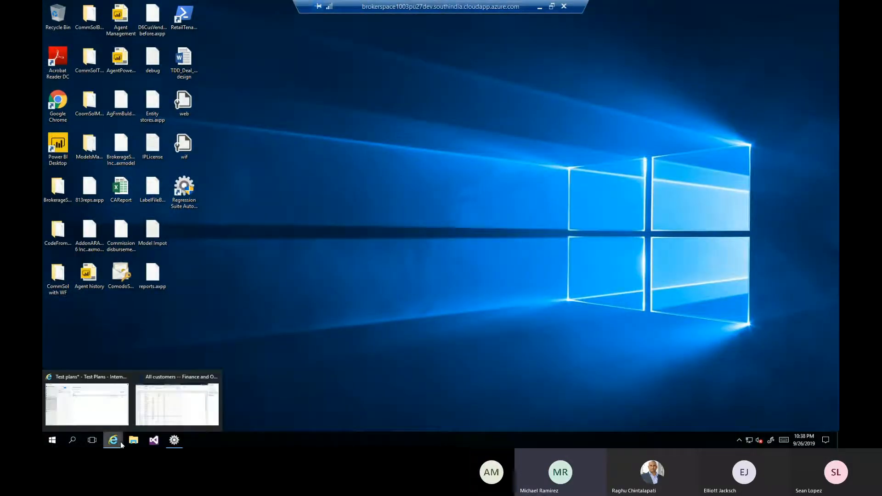
{"action": "left_click", "coordinate": [78, 404]}
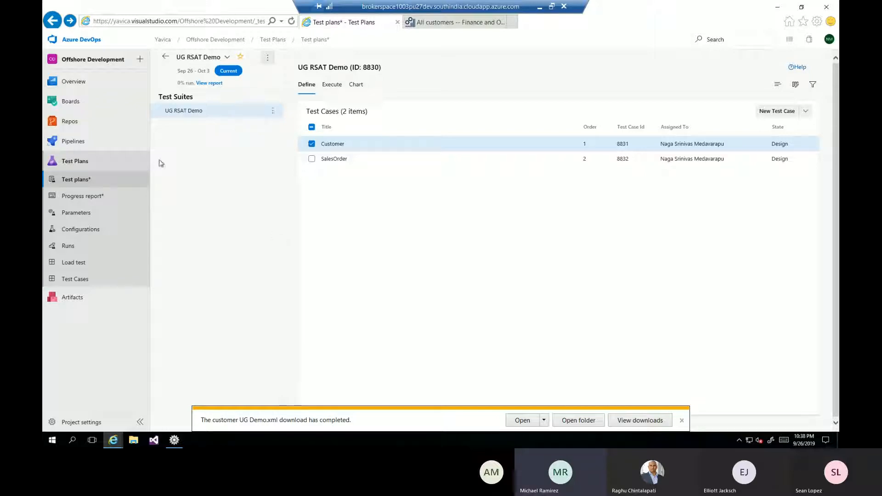
{"action": "left_click", "coordinate": [76, 180]}
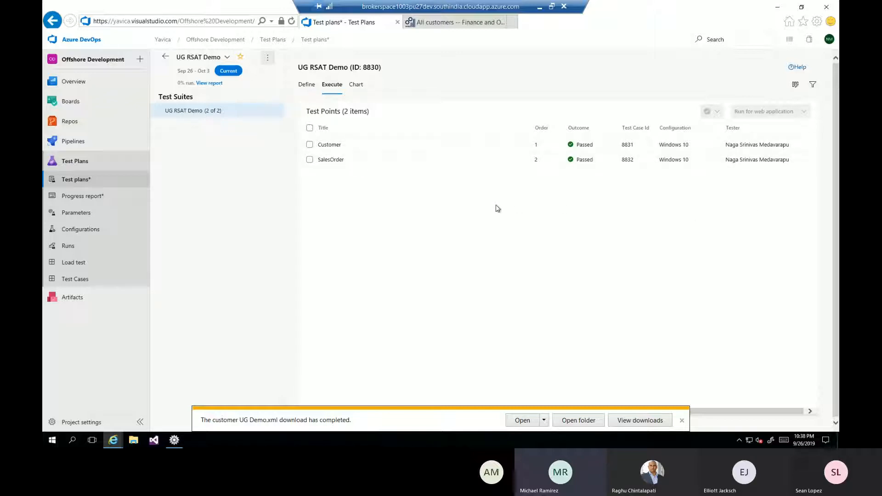
{"action": "left_click", "coordinate": [682, 421]}
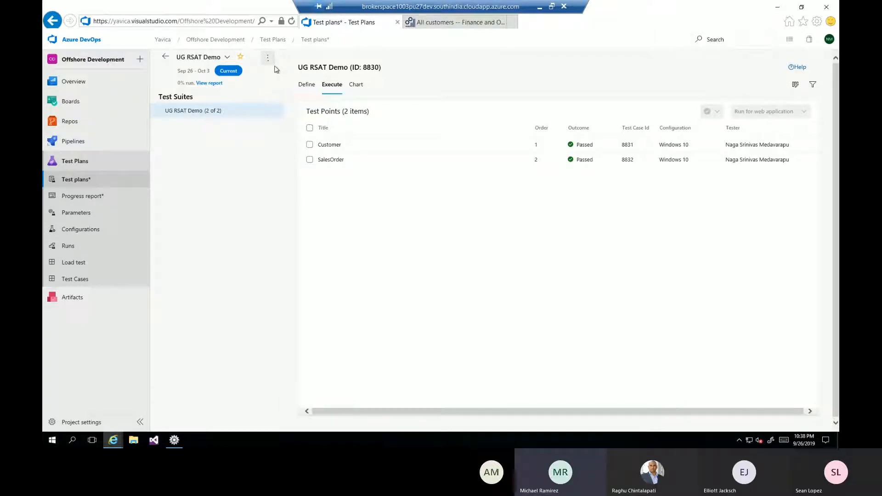
{"action": "left_click", "coordinate": [310, 88]}
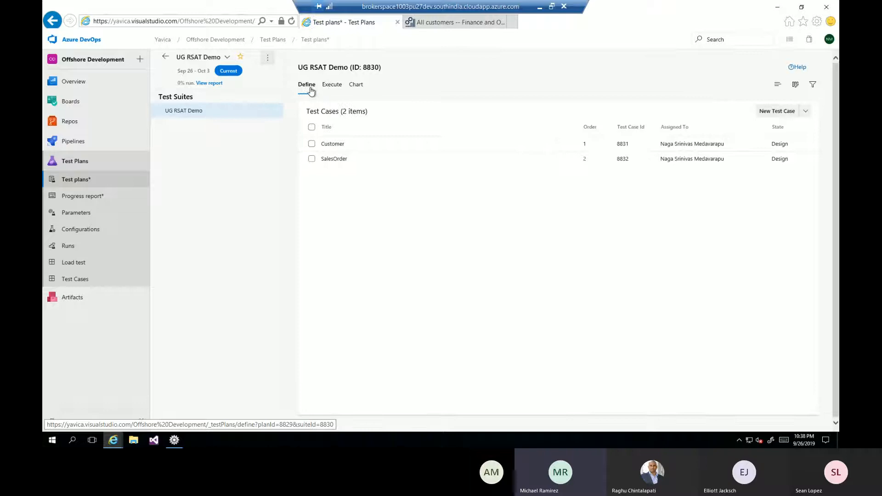
Start a new test case in the UG RSAT Demo suite and title it UG live demo customer.
{"action": "left_click", "coordinate": [787, 115]}
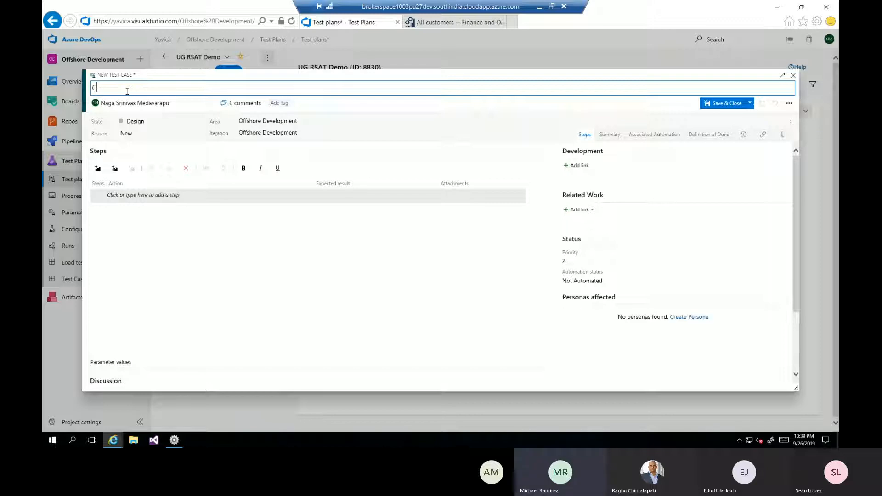
{"action": "type", "text": "UG live demo customer"}
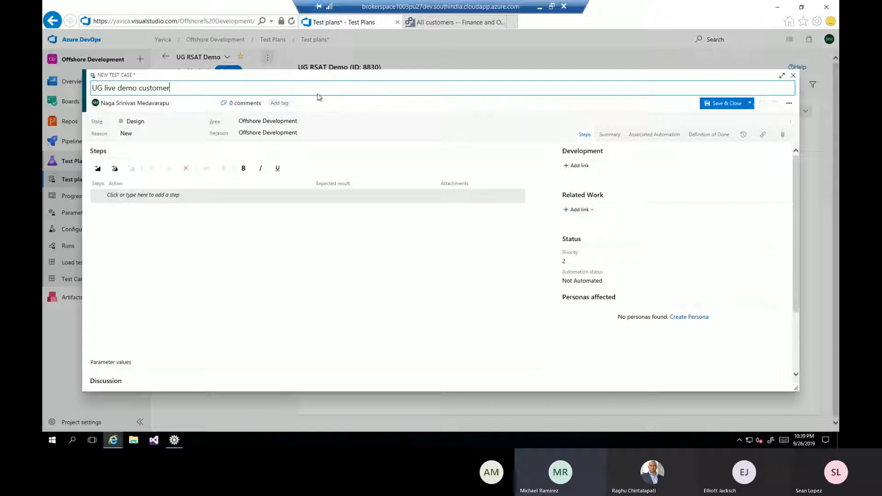
Attach the recording file customer UG Demo.xml to the new test case, then save and close it.
{"action": "left_click", "coordinate": [782, 136]}
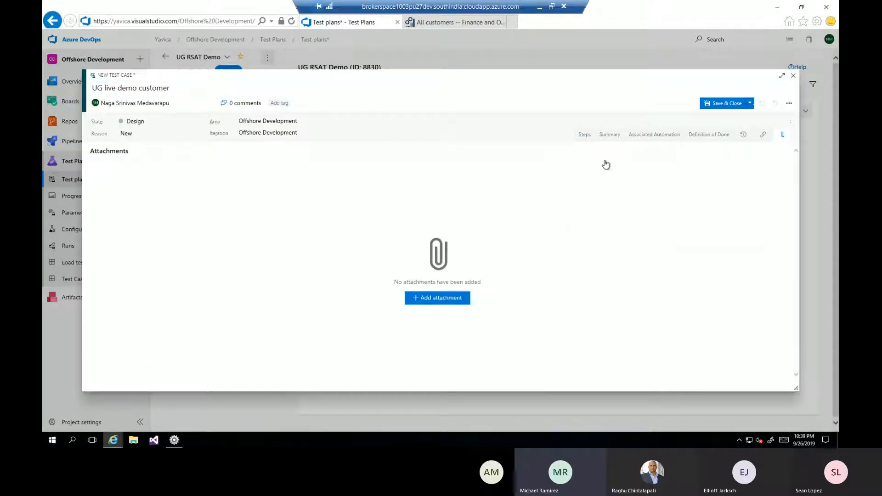
{"action": "left_click", "coordinate": [441, 304]}
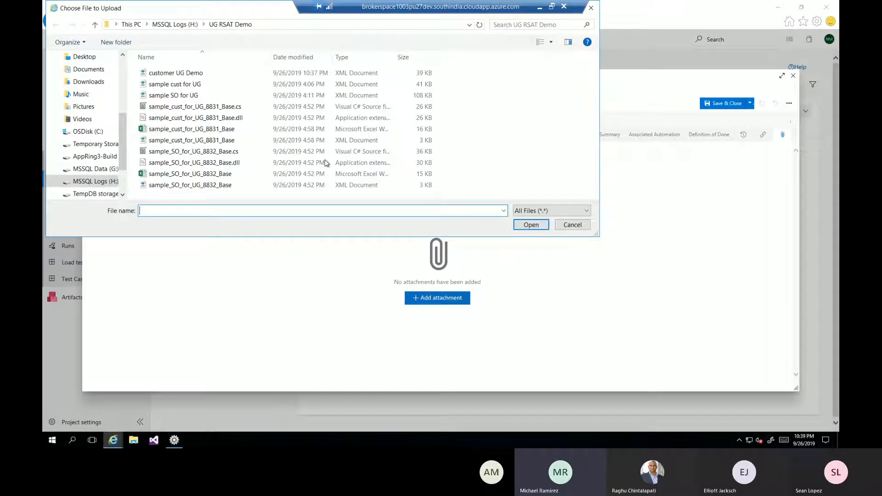
{"action": "left_click", "coordinate": [187, 76]}
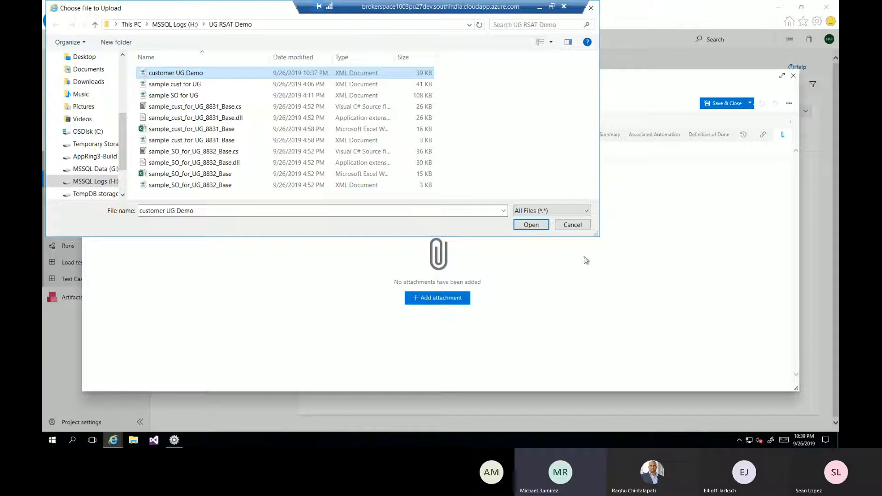
{"action": "left_click", "coordinate": [529, 223]}
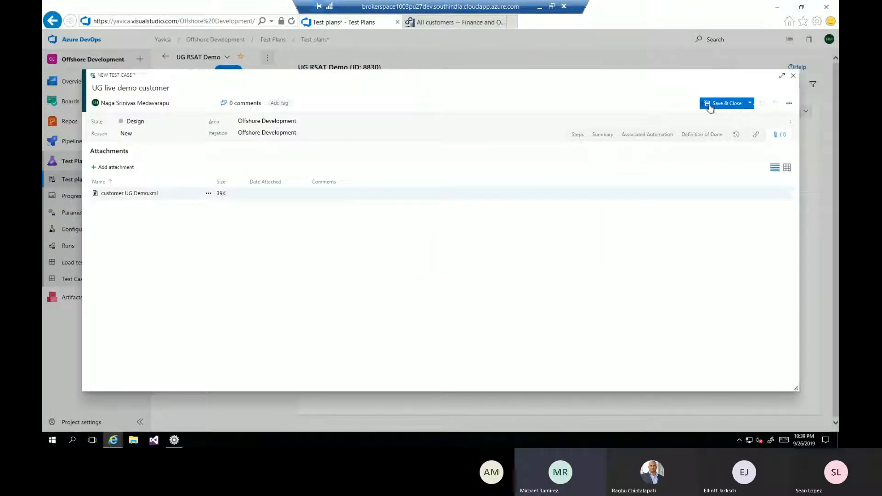
{"action": "left_click", "coordinate": [715, 104]}
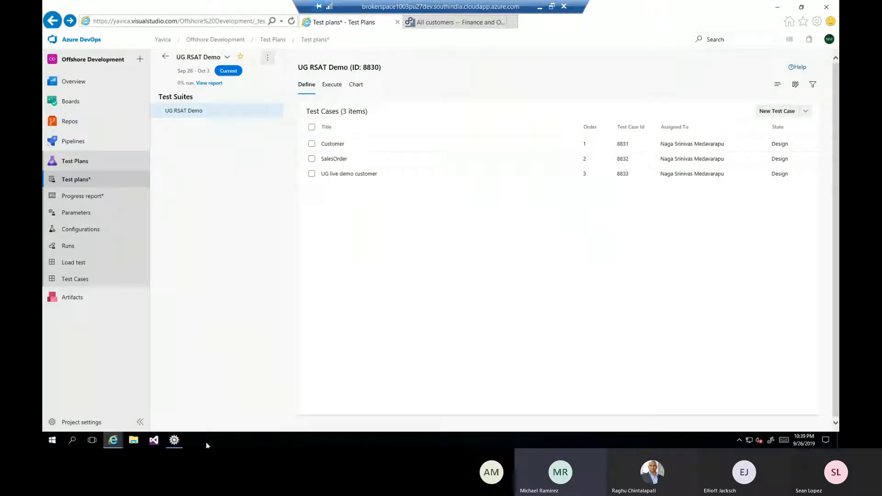
Switch to the Regression Suite Automation Tool and reload the UG RSAT Demo test cases from Azure DevOps, overwriting the local files.
{"action": "left_click", "coordinate": [776, 8]}
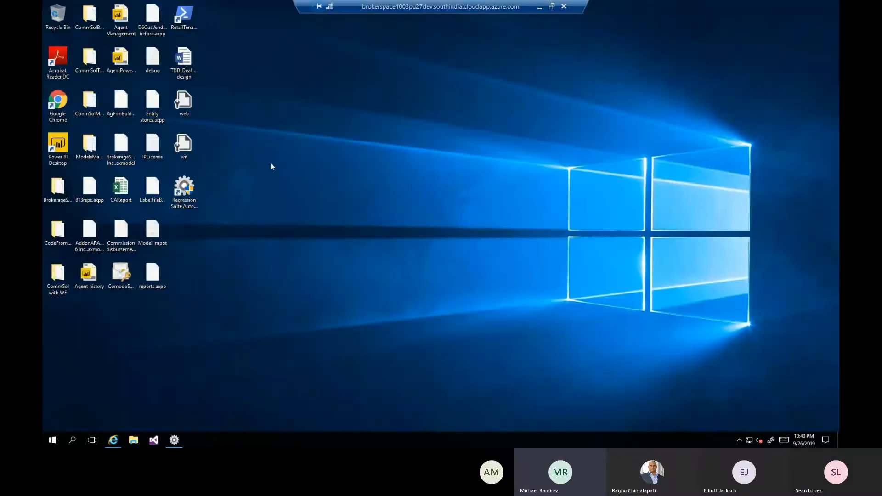
{"action": "double_click", "coordinate": [192, 196]}
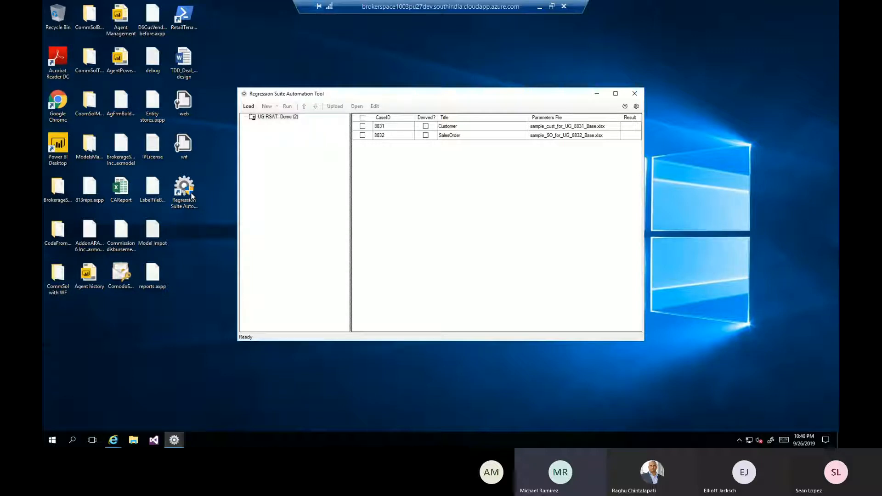
{"action": "left_click", "coordinate": [281, 117]}
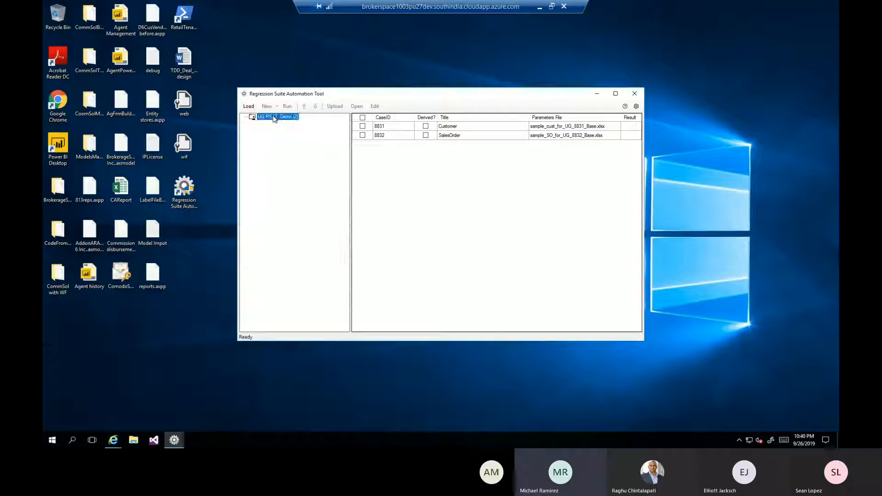
{"action": "left_click", "coordinate": [247, 106]}
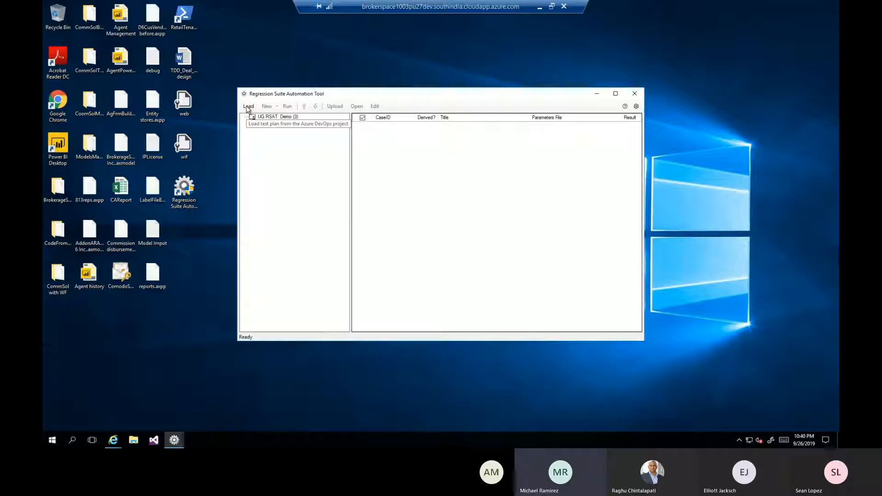
{"action": "left_click", "coordinate": [276, 117]}
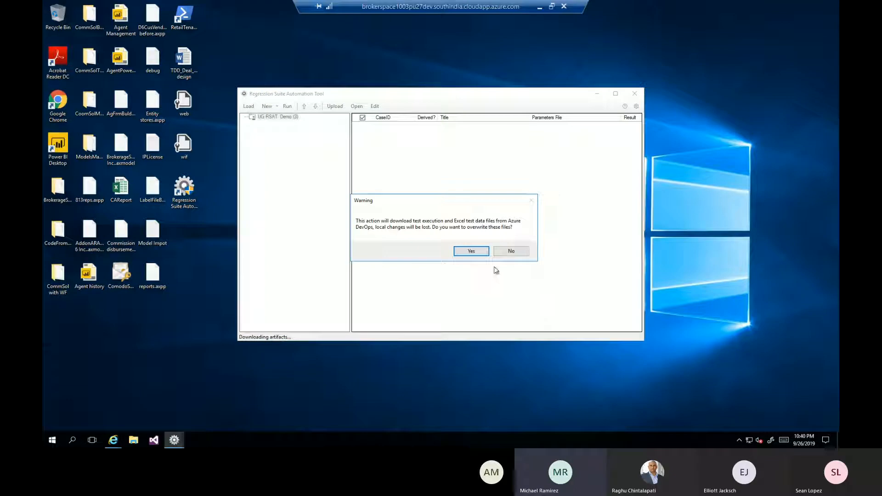
{"action": "left_click", "coordinate": [472, 251]}
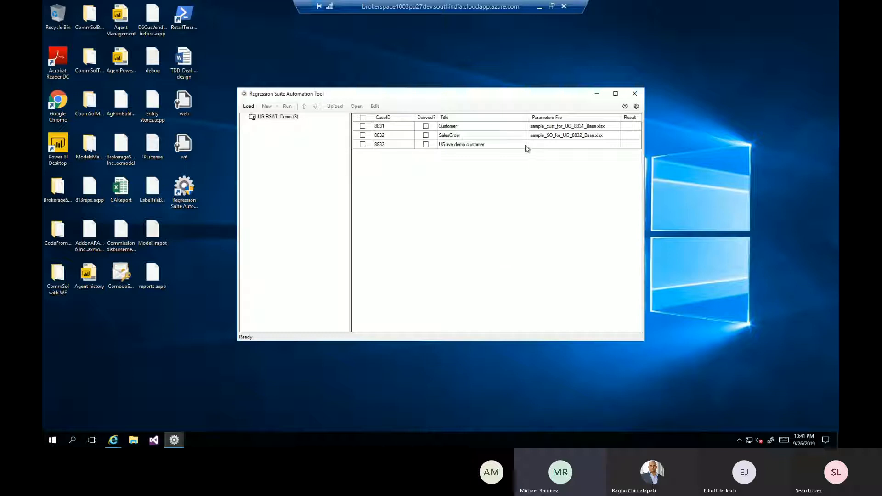
Generate the local automation and parameters files for the UG live demo customer test case.
{"action": "left_click", "coordinate": [496, 146]}
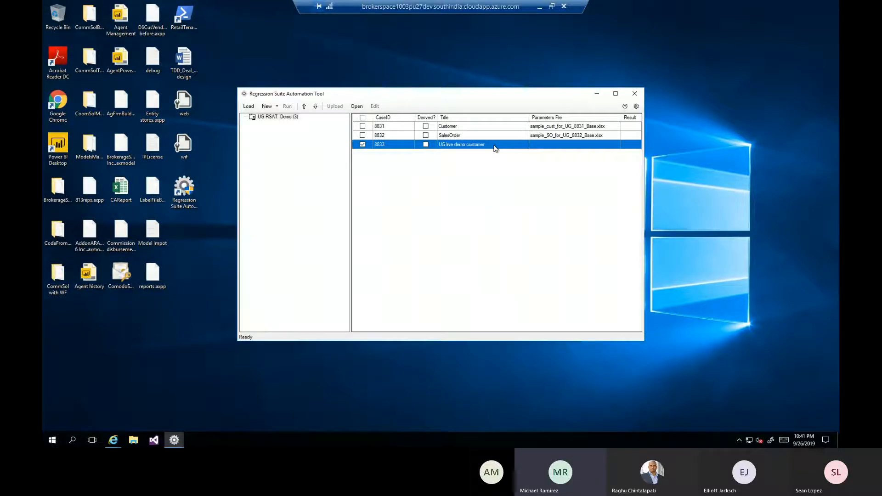
{"action": "left_click", "coordinate": [268, 107]}
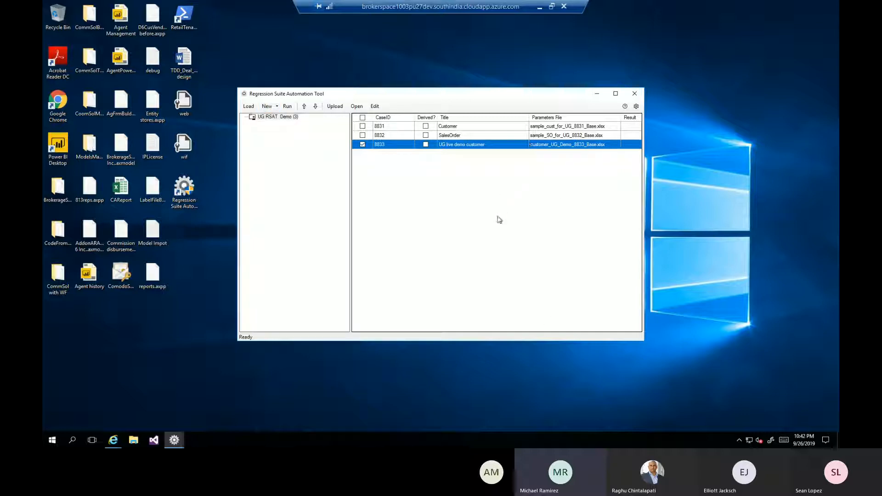
Open the UG live demo customer parameters file for editing and set the customer account value on the DirPartyQuickCreateForm sheet to =RANDBETWEEN(0,999999).
{"action": "left_click", "coordinate": [376, 106]}
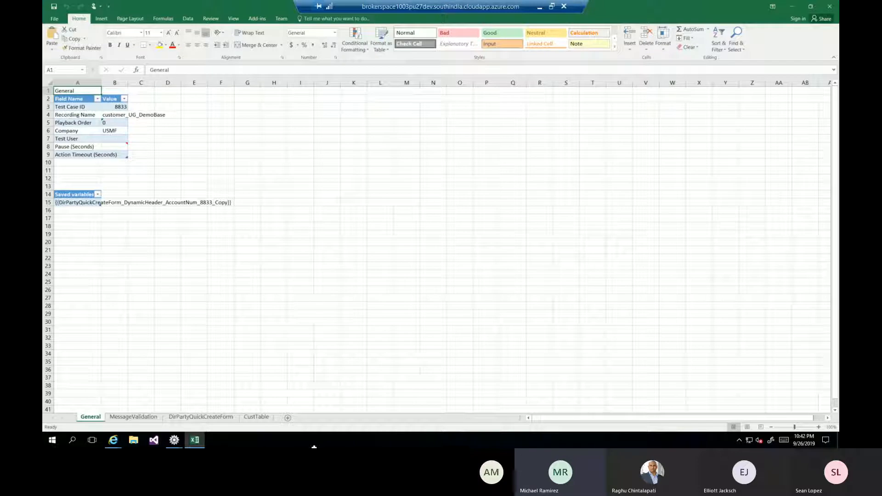
{"action": "left_click", "coordinate": [214, 418]}
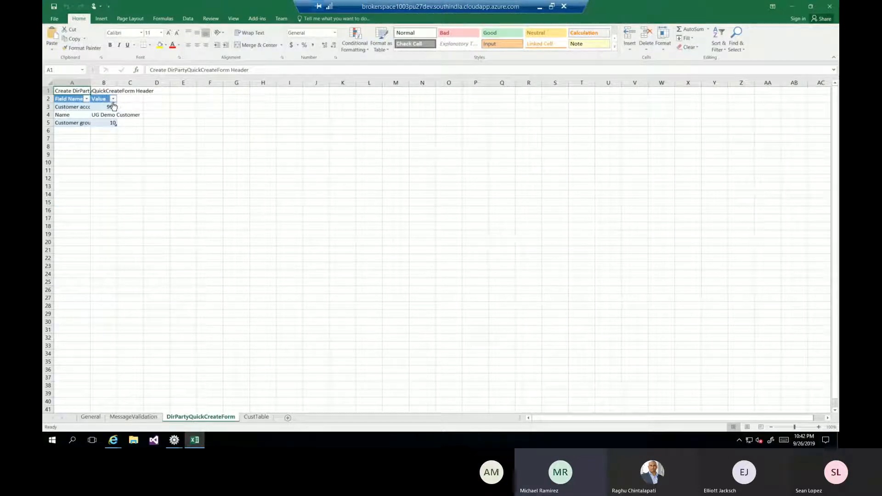
{"action": "left_click", "coordinate": [110, 105]}
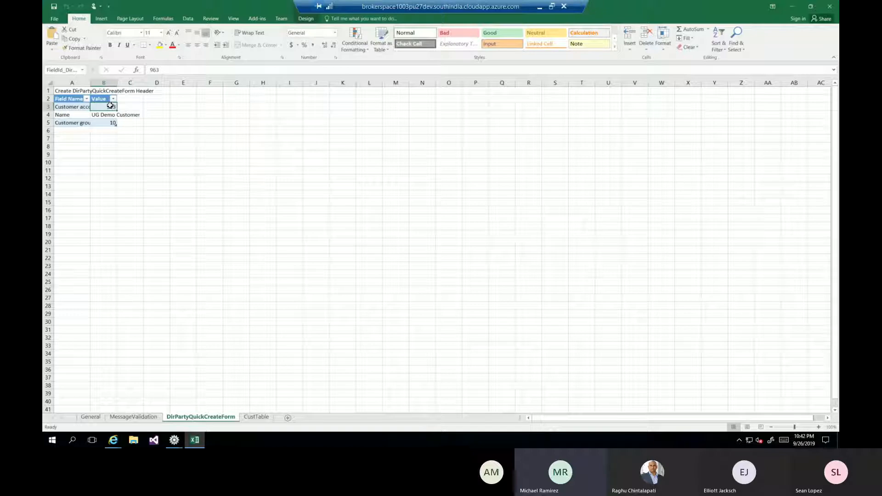
{"action": "type", "text": "="}
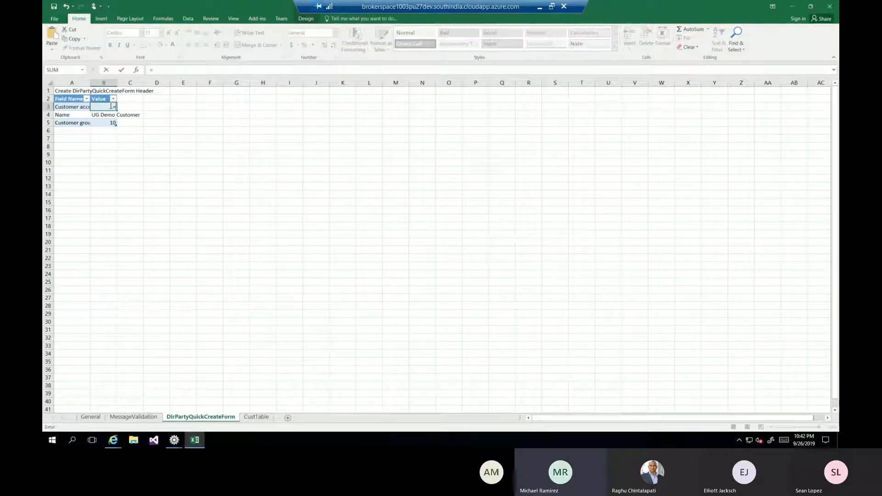
{"action": "type", "text": "Ran"}
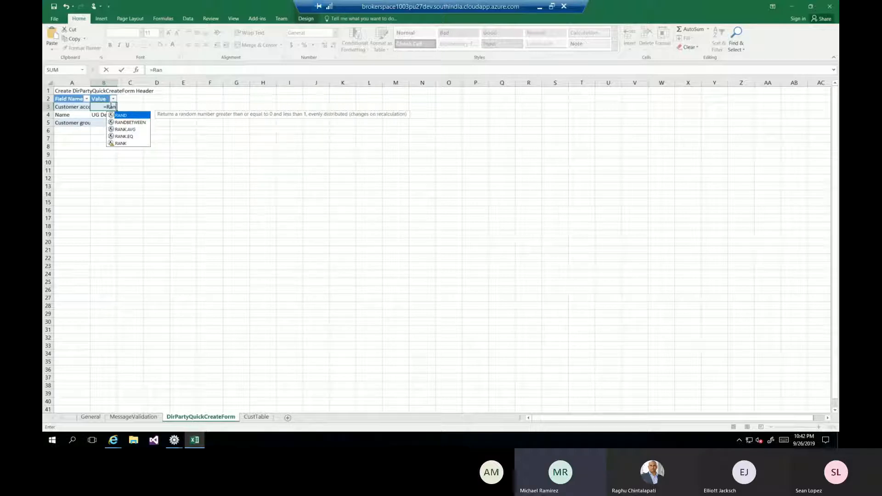
{"action": "type", "text": "d"}
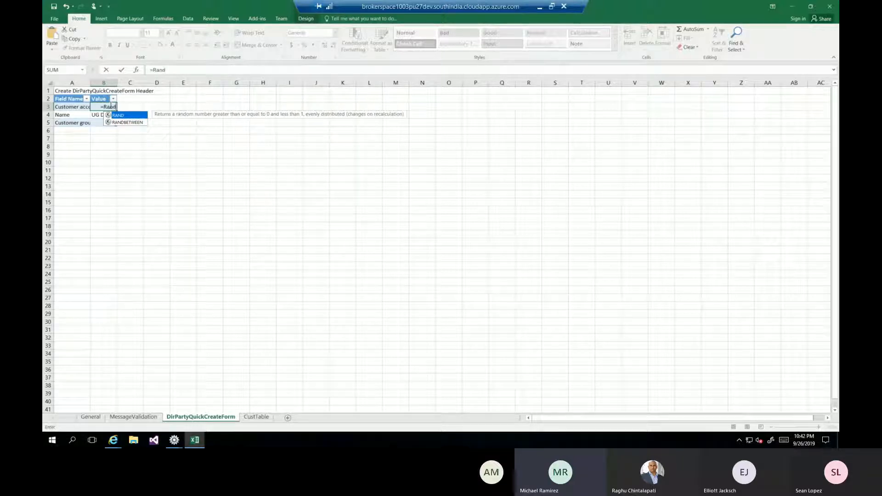
{"action": "type", "text": "between"}
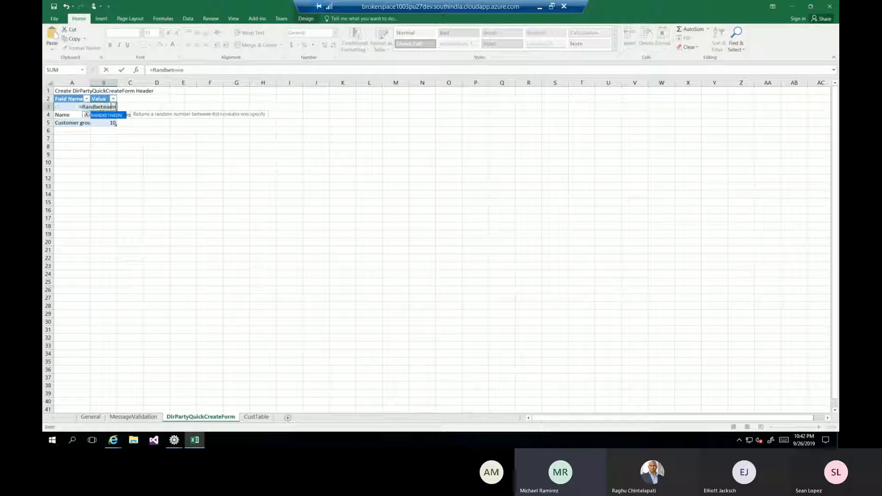
{"action": "type", "text": "("}
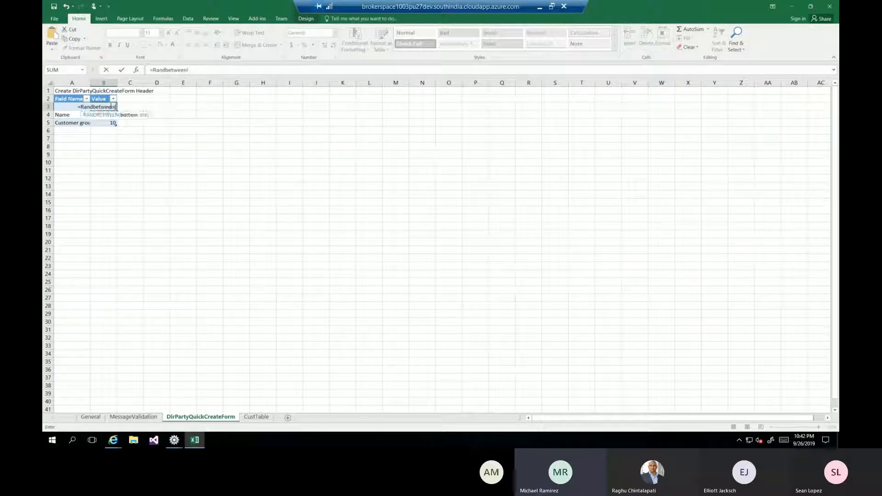
{"action": "type", "text": "0,9999"}
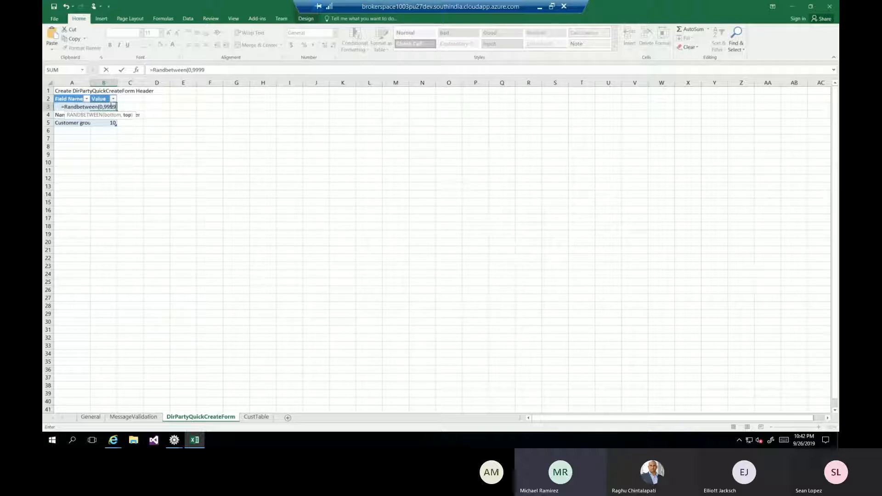
{"action": "type", "text": "99)"}
{"action": "key", "text": "Return"}
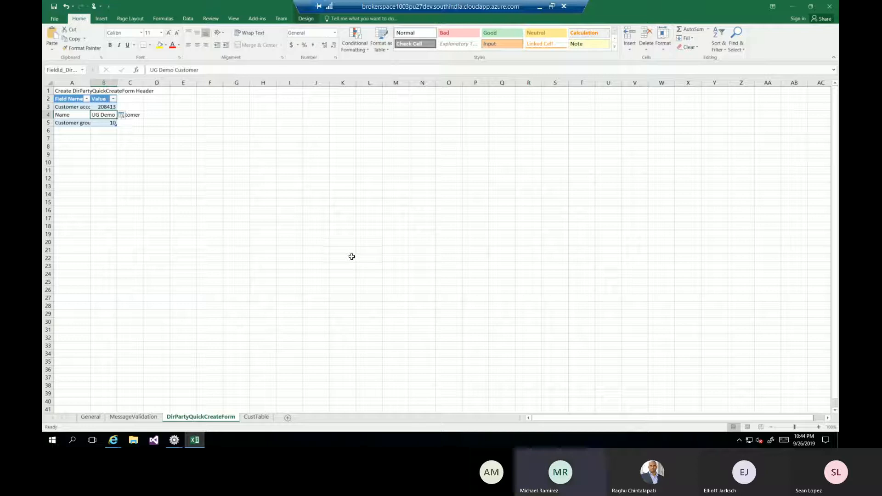
Set the invoice account value on the CustTable sheet to reference the customer account value on the DirPartyQuickCreateForm sheet.
{"action": "left_click", "coordinate": [255, 417]}
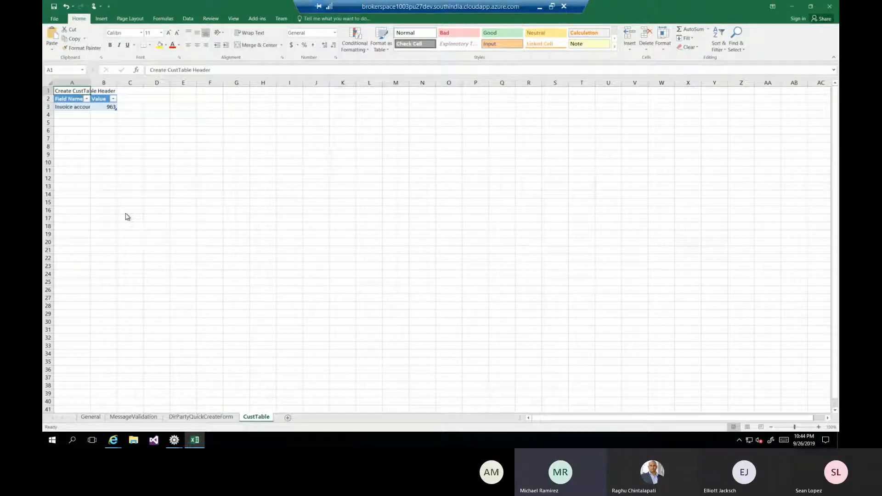
{"action": "left_click", "coordinate": [110, 107]}
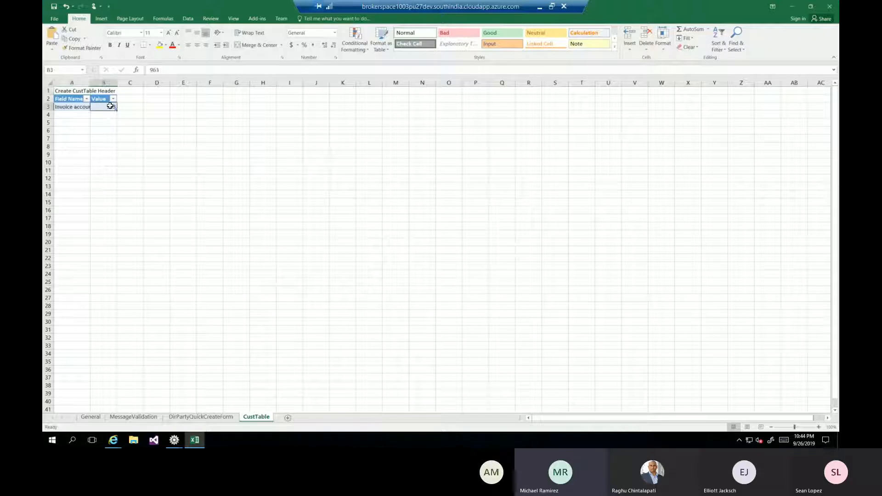
{"action": "type", "text": "="}
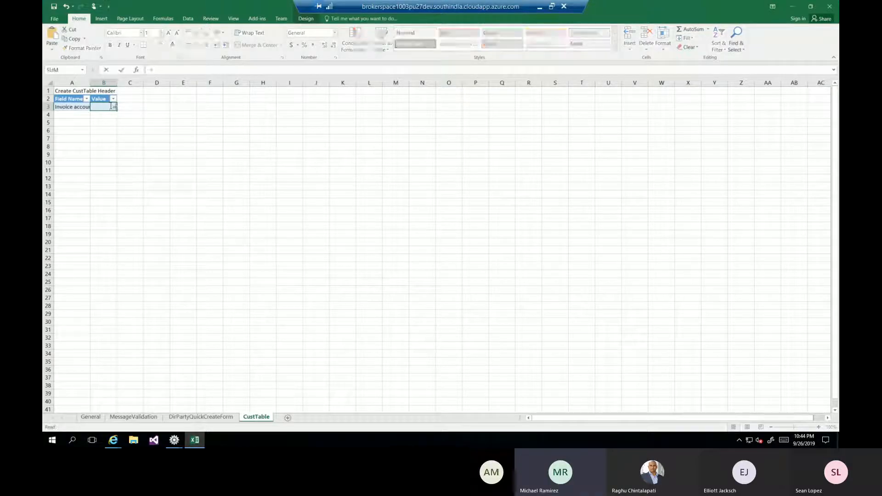
{"action": "left_click", "coordinate": [201, 416]}
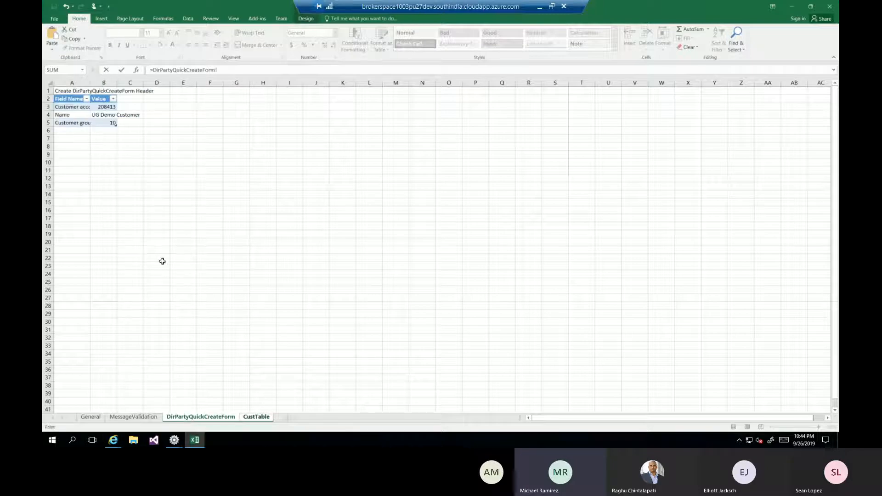
{"action": "left_click", "coordinate": [113, 106]}
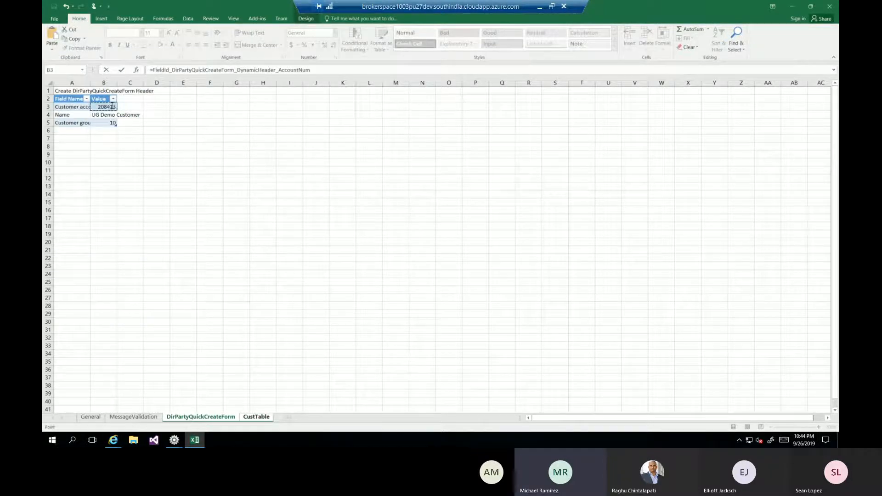
{"action": "key", "text": "Return"}
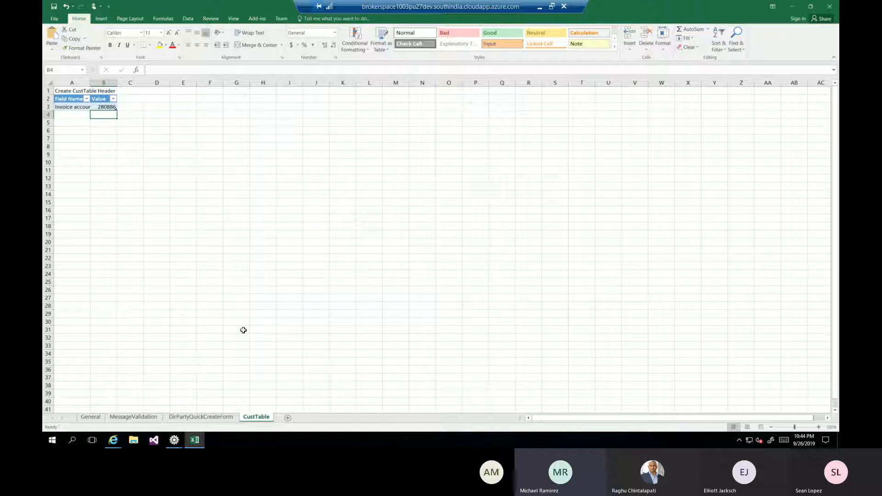
Return to the General sheet, close the parameters workbook, and upload the UG live demo customer test case's artifacts.
{"action": "left_click", "coordinate": [92, 418]}
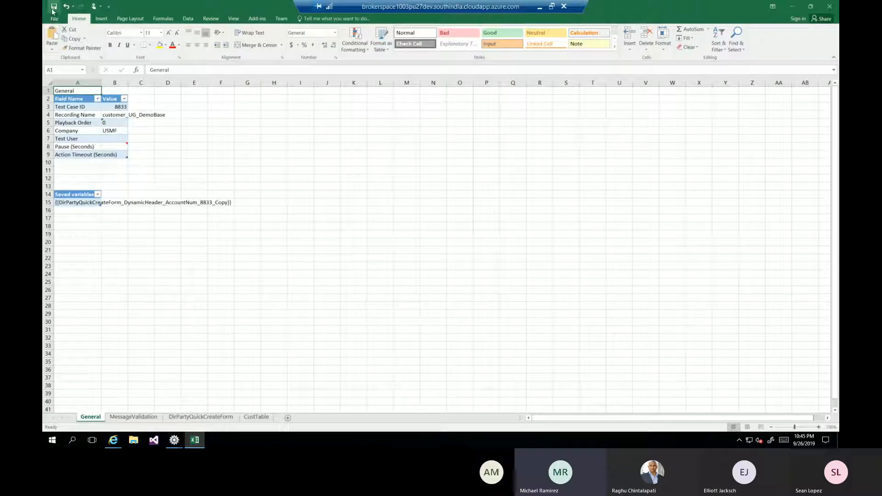
{"action": "left_click", "coordinate": [830, 7]}
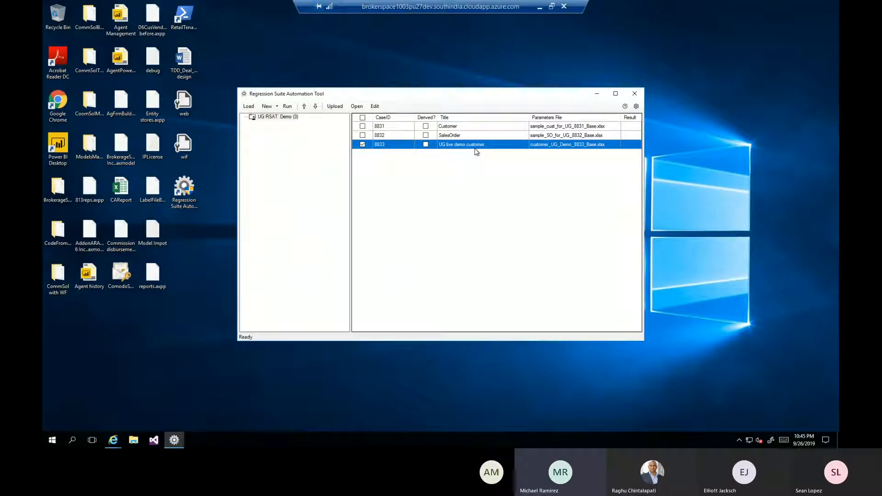
{"action": "left_click", "coordinate": [335, 106]}
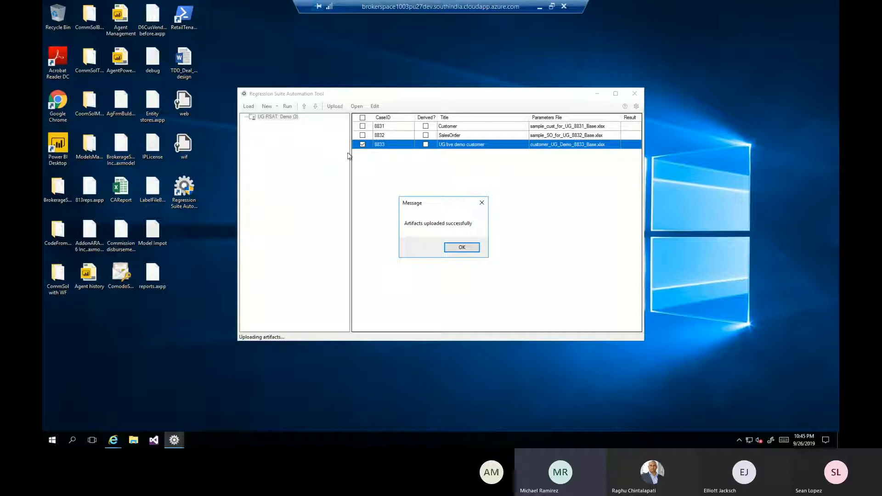
{"action": "left_click", "coordinate": [462, 248]}
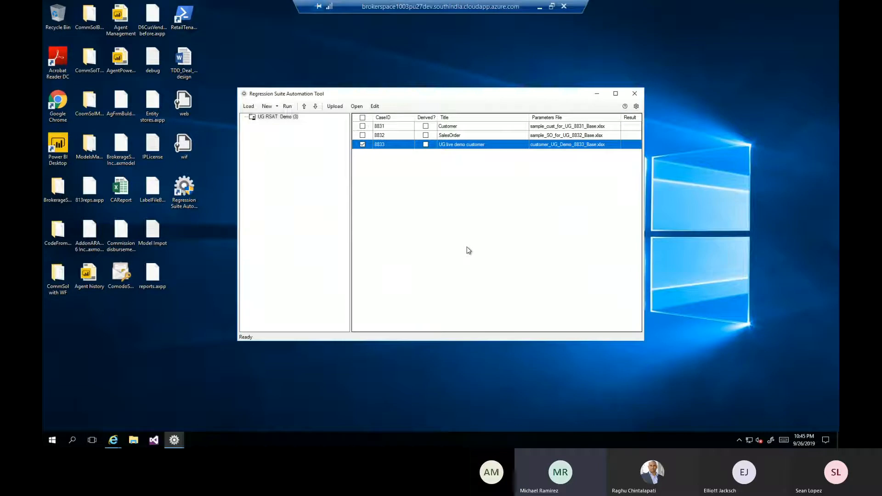
Run the automated UG live demo customer test case, letting it play back the customer creation in Dynamics 365.
{"action": "left_click", "coordinate": [287, 107]}
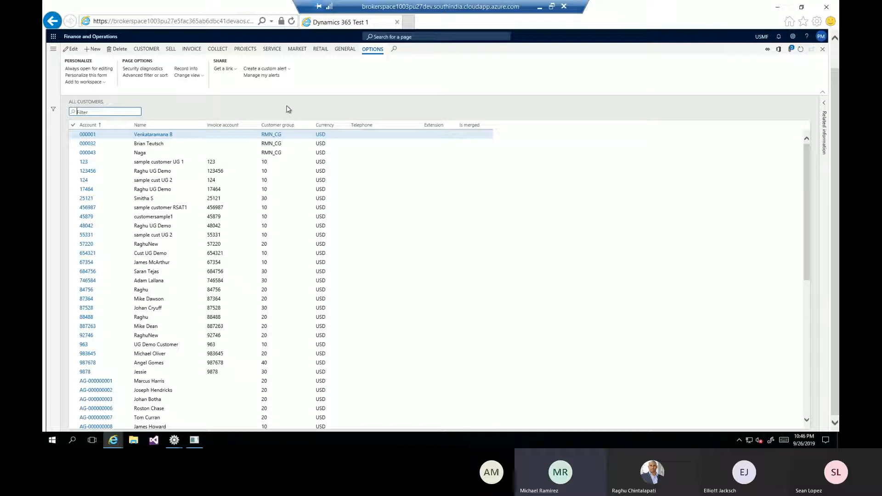
{"action": "left_click", "coordinate": [289, 109]}
{"action": "key", "text": "alt+n"}
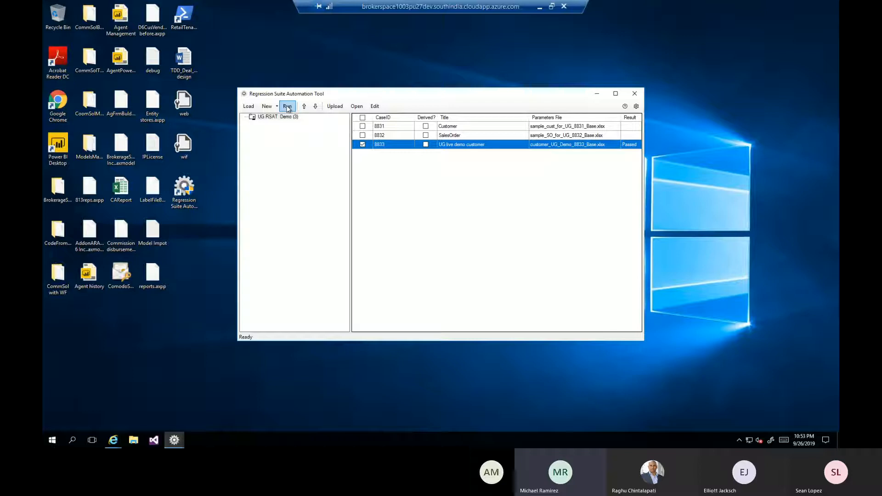
Minimize the remote session, switch to the One version and RSAT Final presentation in PowerPoint, and start the slide show from the RSAT Test Execution slide.
{"action": "left_click", "coordinate": [537, 8]}
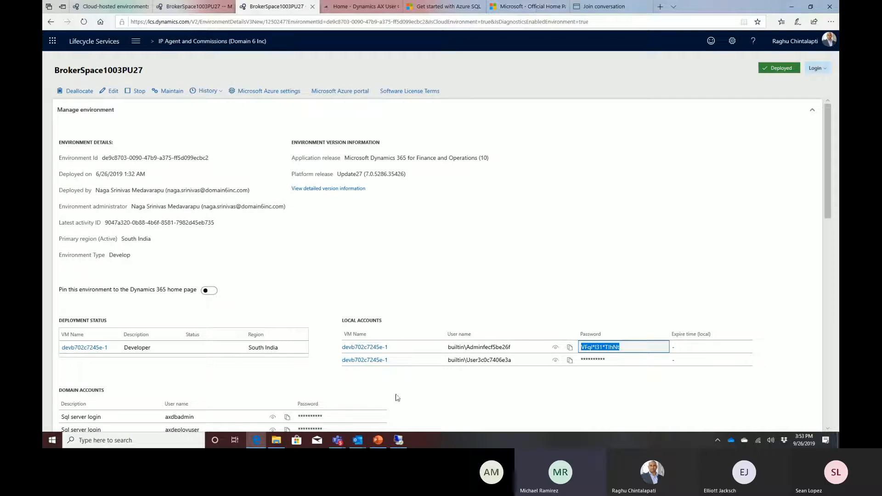
{"action": "left_click", "coordinate": [378, 441]}
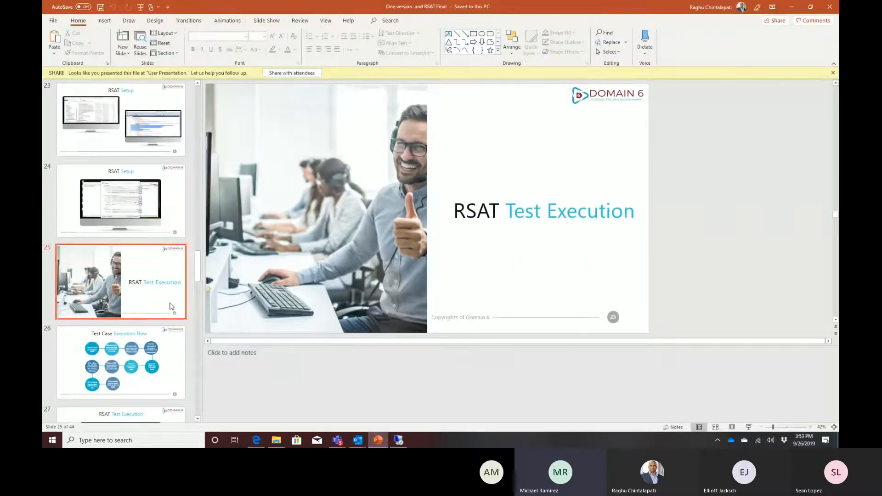
{"action": "left_click", "coordinate": [748, 428]}
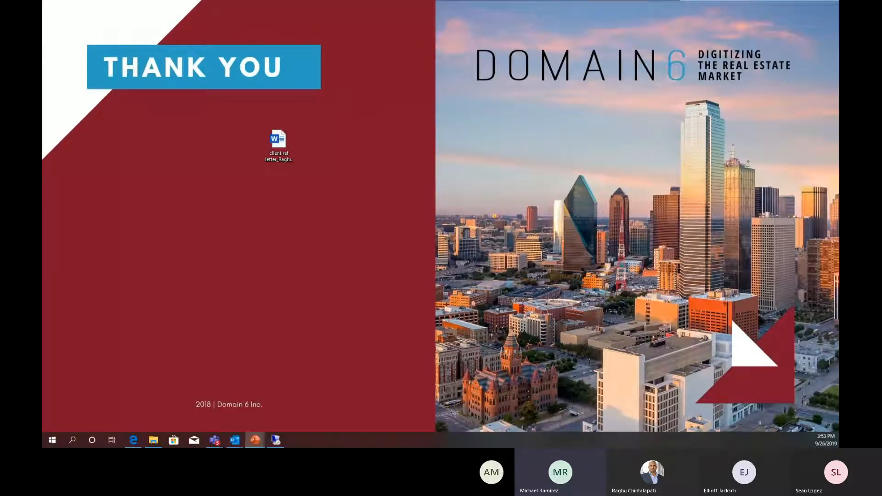
{"action": "key", "text": "Right"}
{"action": "key", "text": "Right"}
{"action": "key", "text": "Right"}
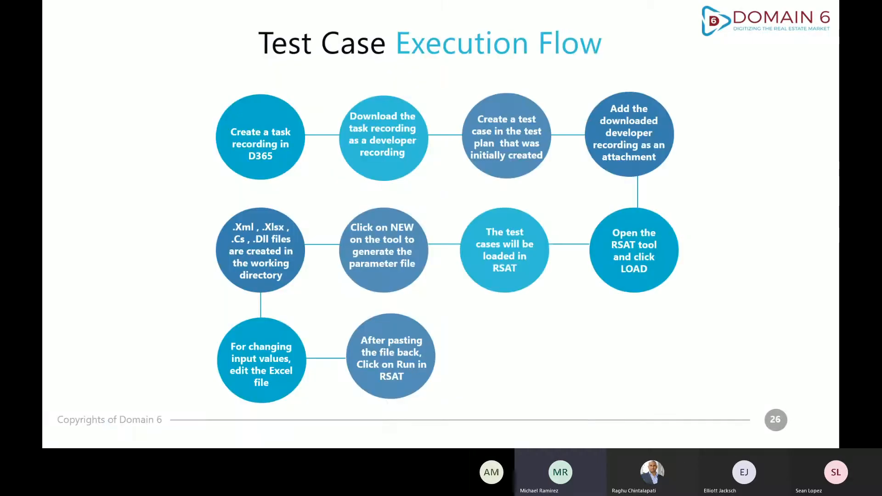
{"action": "key", "text": "Right"}
{"action": "key", "text": "Right"}
{"action": "key", "text": "Right"}
{"action": "key", "text": "Right"}
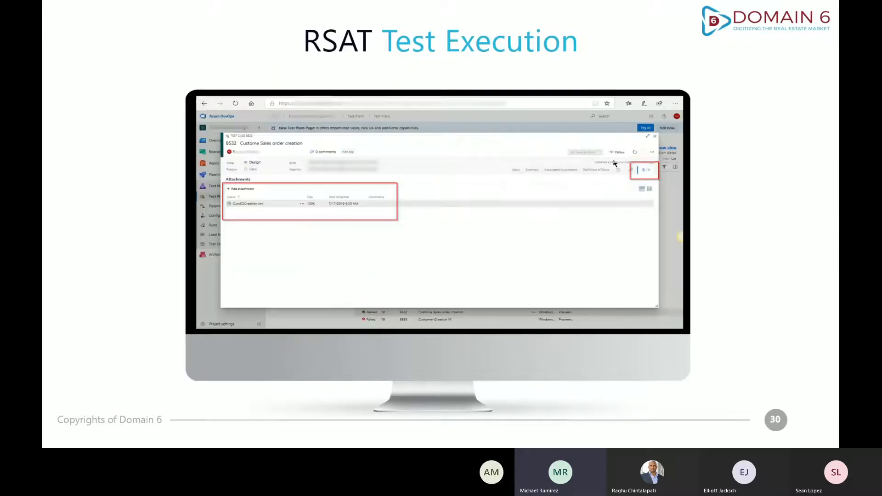
{"action": "key", "text": "Right"}
{"action": "key", "text": "Right"}
{"action": "key", "text": "Right"}
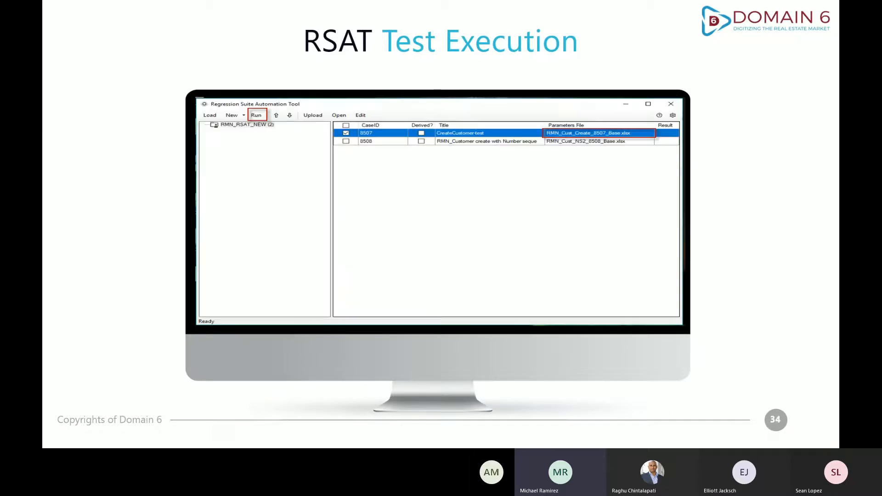
{"action": "key", "text": "Right"}
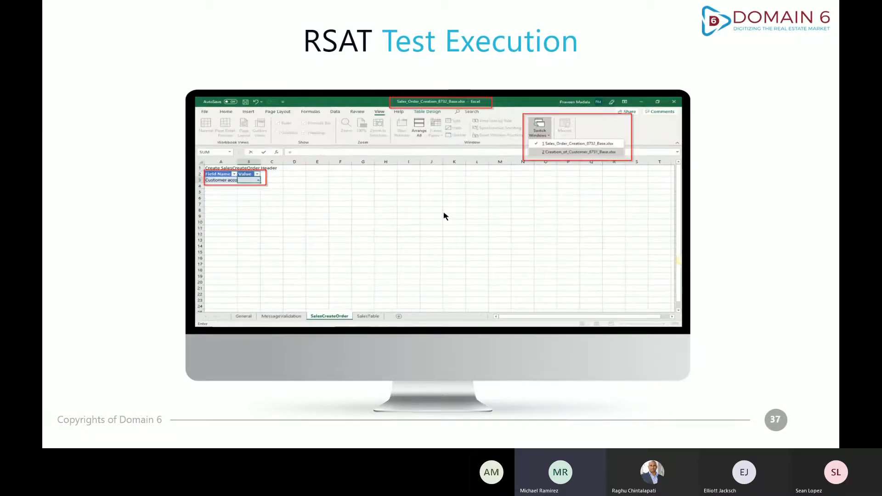
{"action": "key", "text": "Right"}
{"action": "key", "text": "Right"}
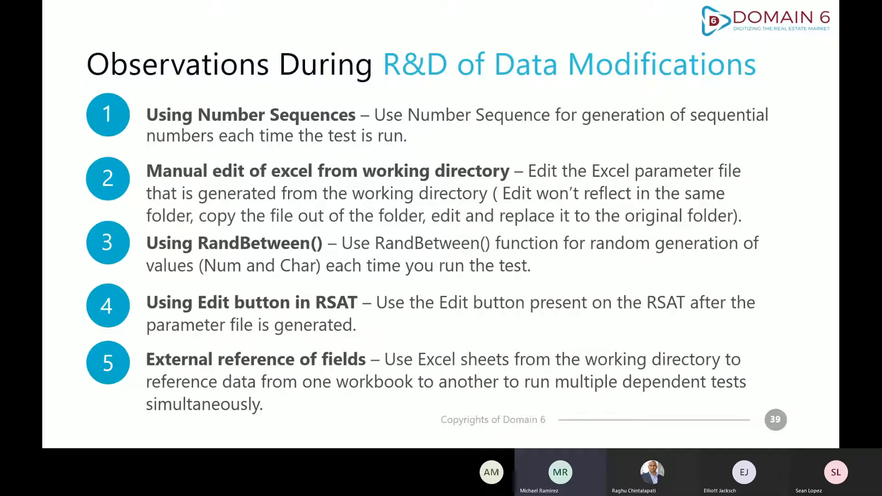
{"action": "key", "text": "Left"}
{"action": "key", "text": "Left"}
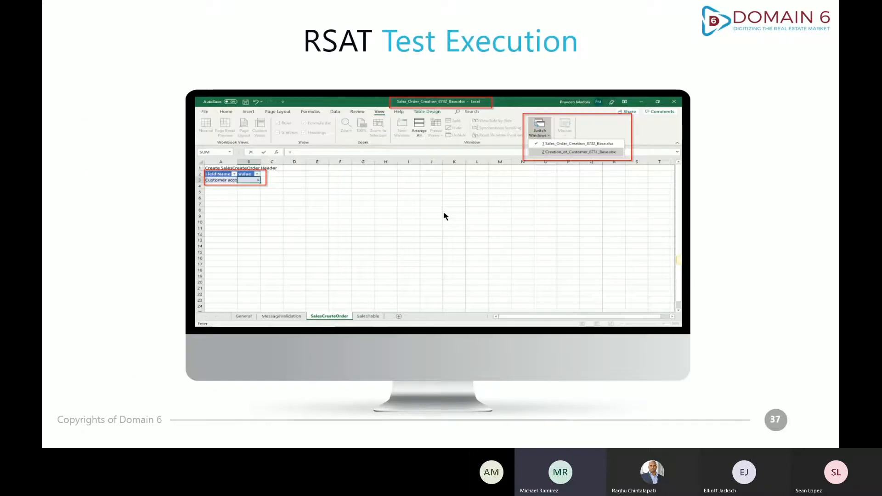